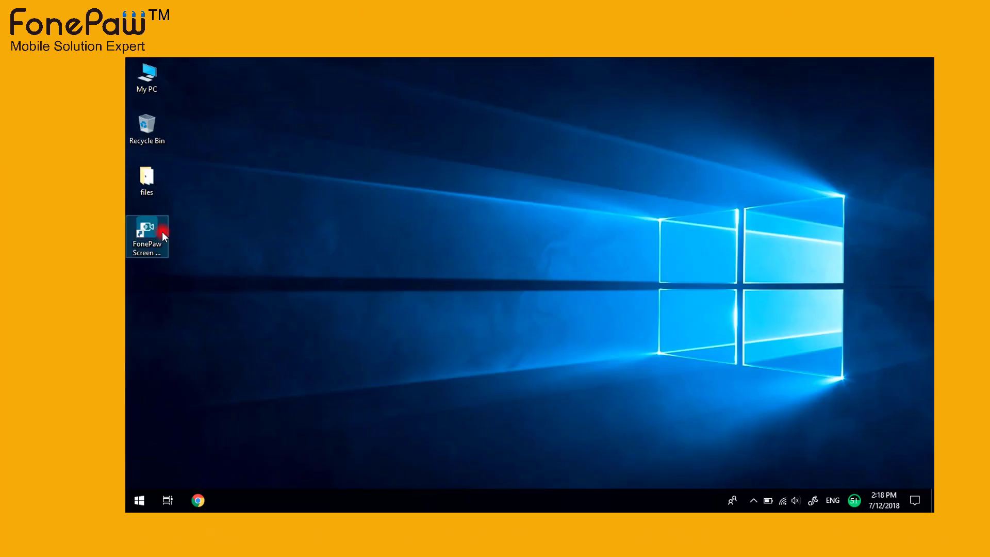
Launch FonePaw Screen Recorder from its desktop icon and dismiss the trial notice with Order Later
double_click(162, 231)
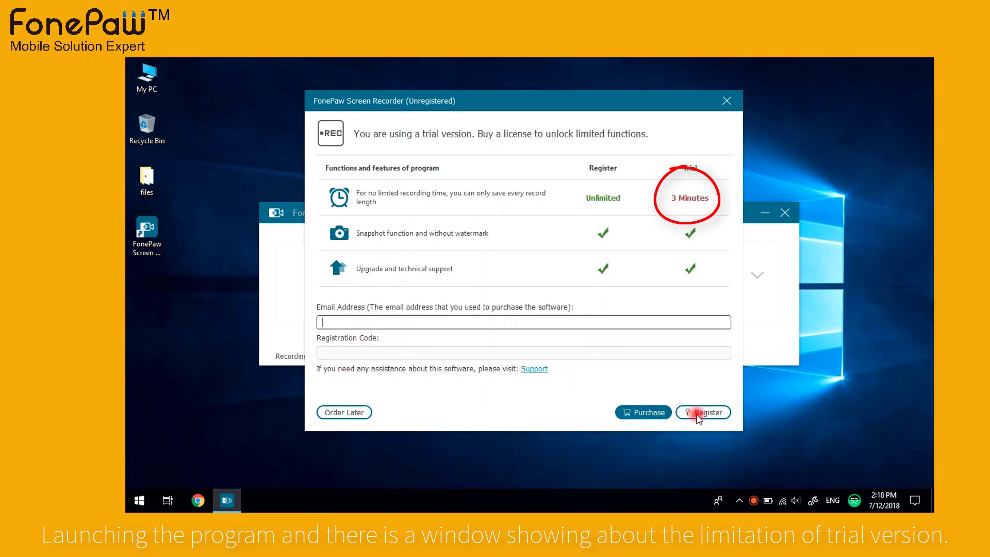
left_click(352, 411)
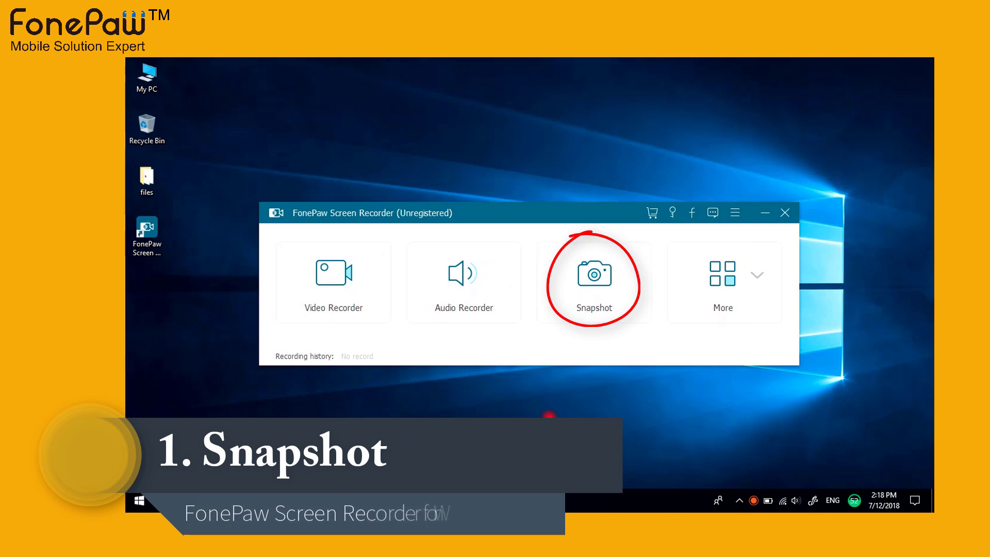
Take a snapshot of a roughly 1256 x 668 region of the desktop
left_click(600, 319)
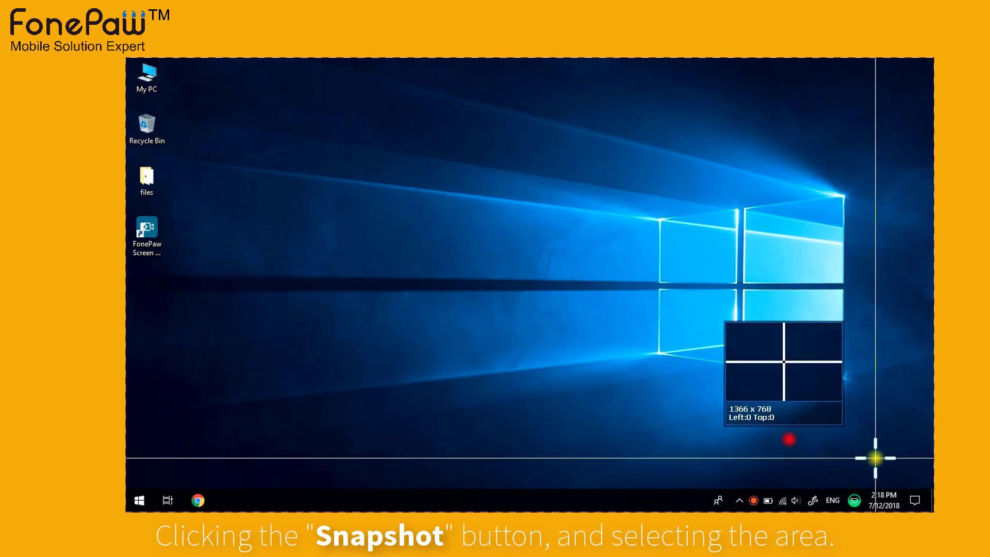
left_click_drag(878, 458, 132, 63)
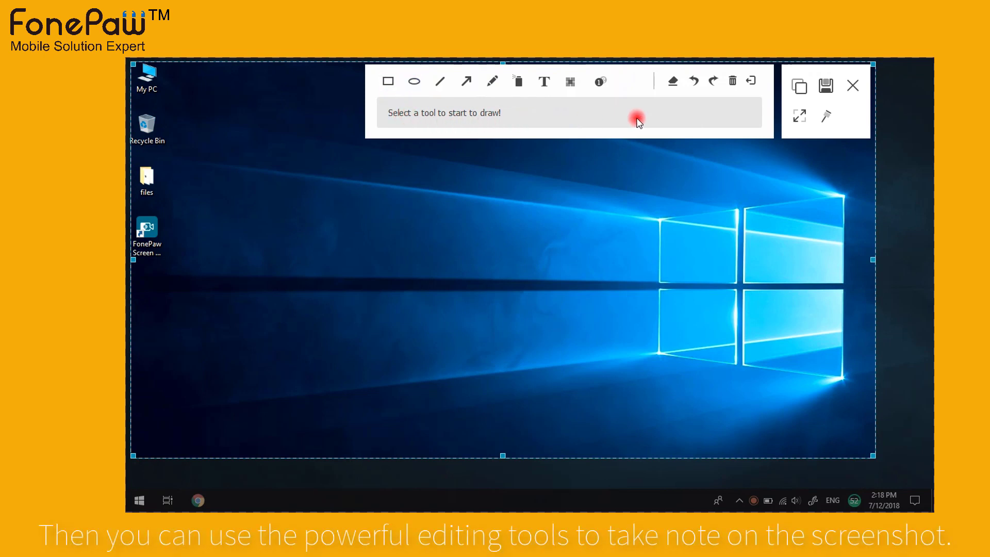
left_click(386, 83)
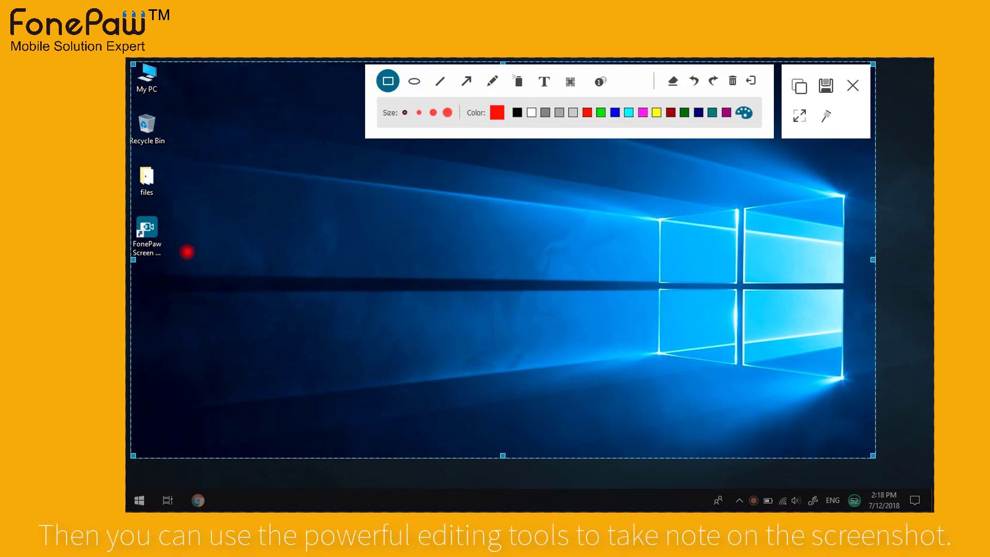
left_click(448, 113)
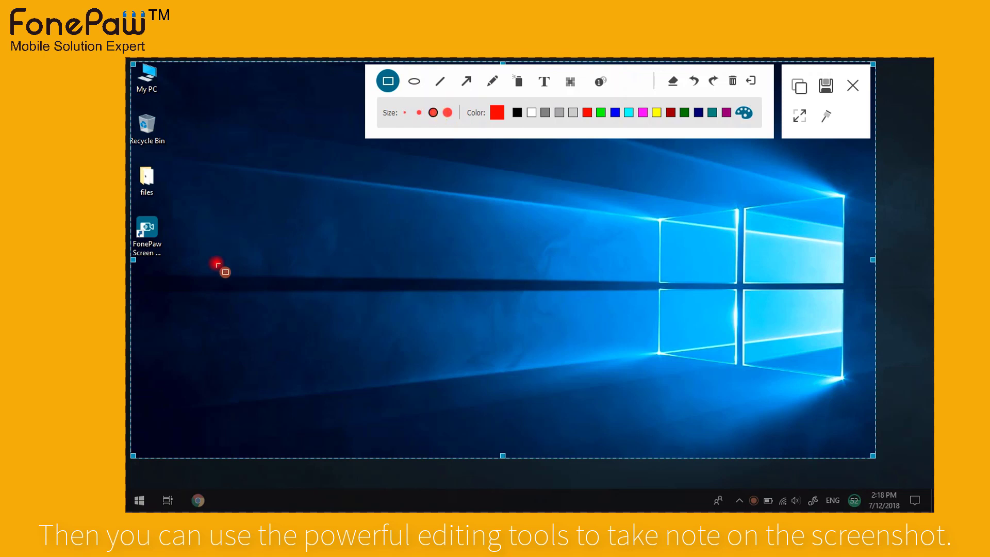
left_click_drag(207, 283, 132, 205)
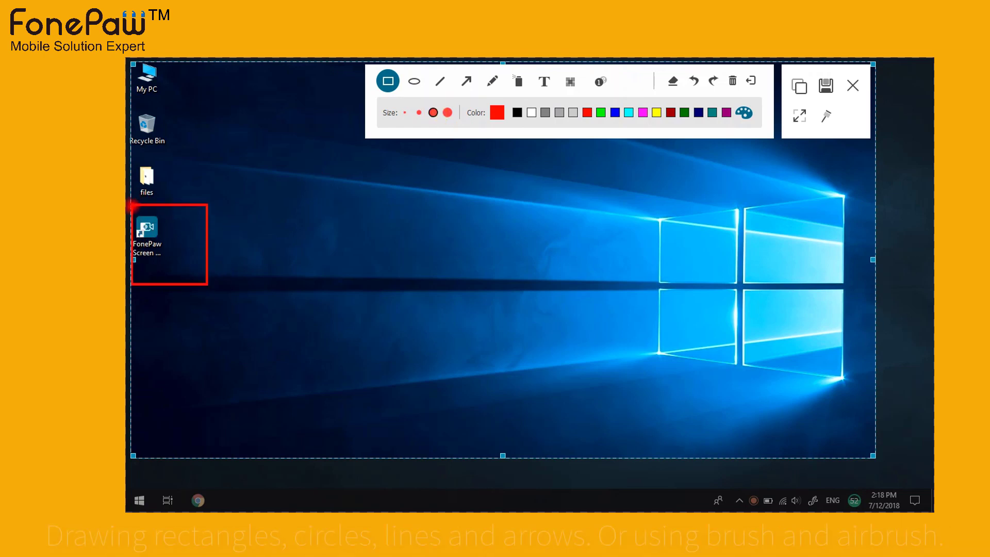
left_click(467, 82)
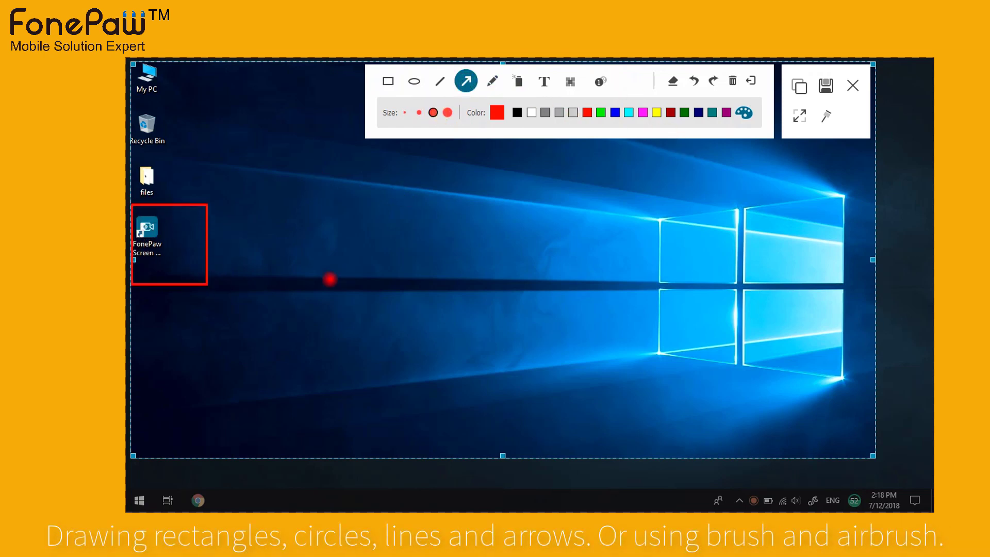
left_click_drag(327, 278, 211, 237)
left_click(500, 85)
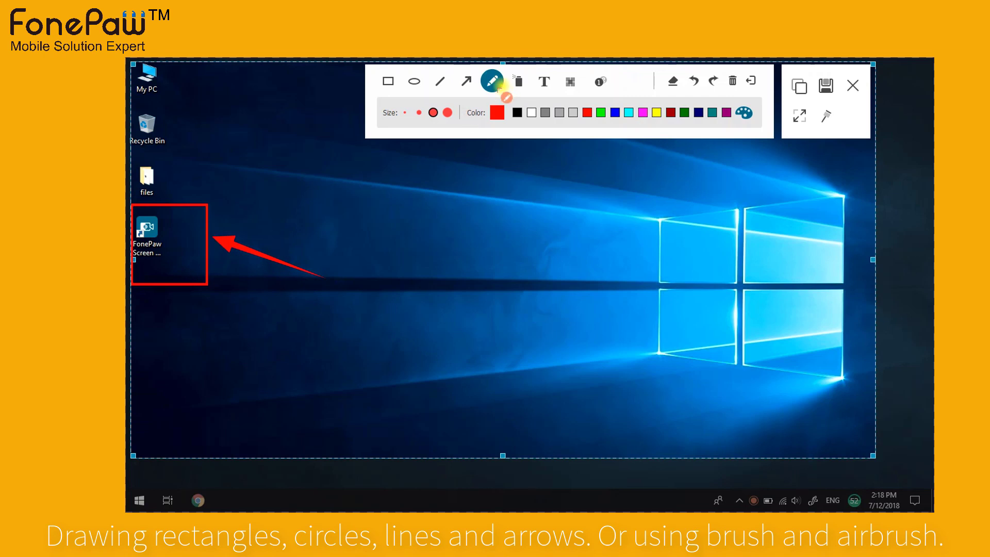
mouse_move(380, 187)
left_mouse_down()
mouse_move(361, 232)
mouse_move(422, 266)
left_mouse_up()
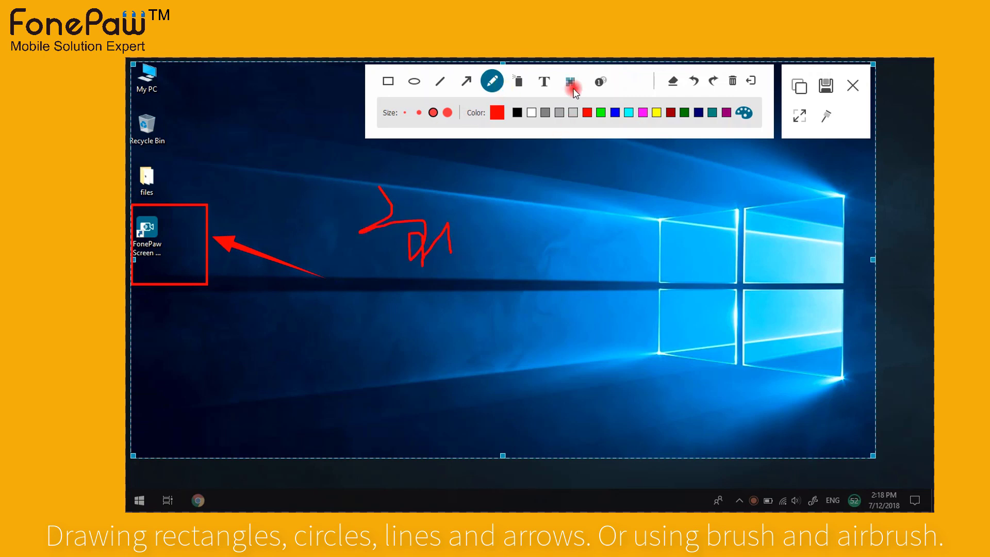
left_click(522, 82)
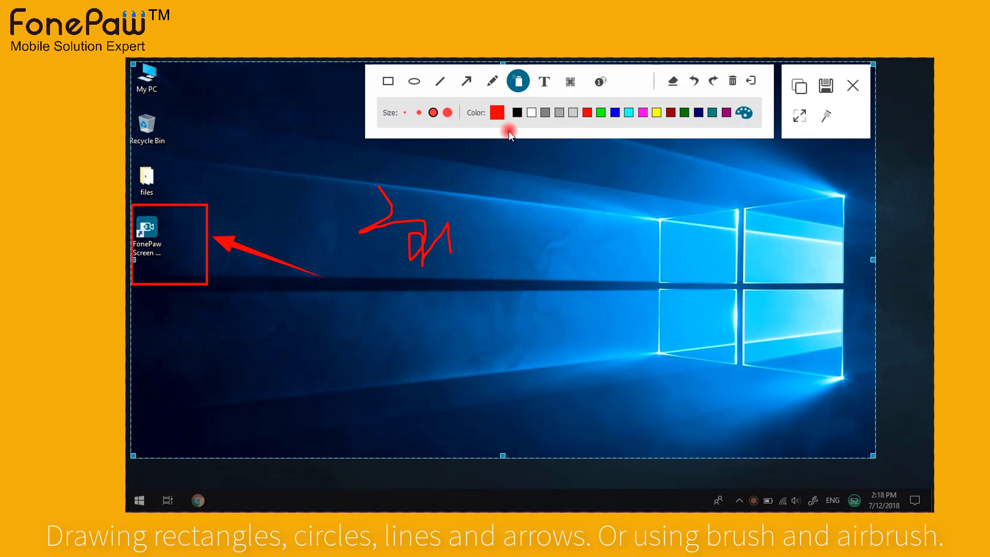
left_click(629, 112)
mouse_move(506, 252)
left_mouse_down()
mouse_move(499, 267)
mouse_move(525, 281)
mouse_move(471, 327)
mouse_move(409, 336)
mouse_move(383, 300)
left_mouse_up()
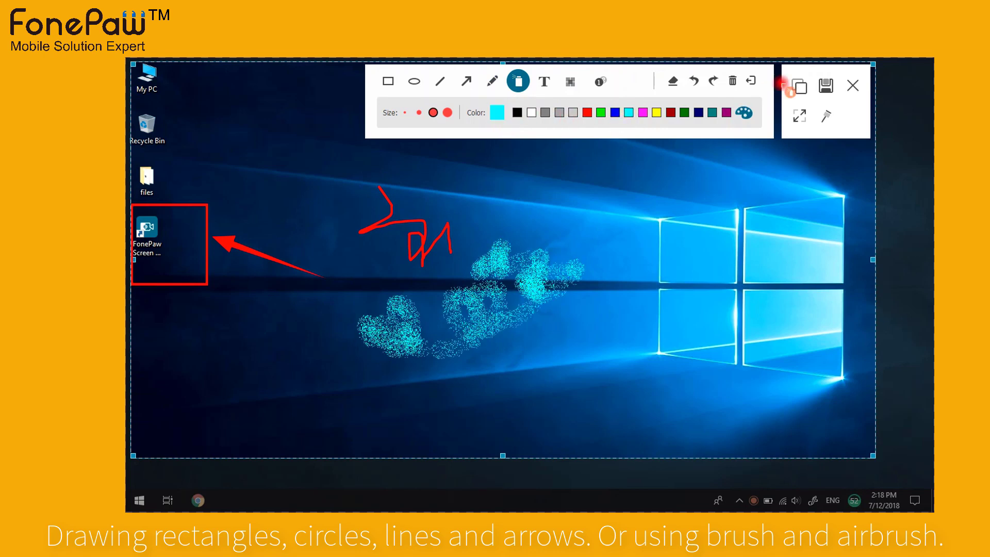
left_click(545, 81)
left_click(473, 165)
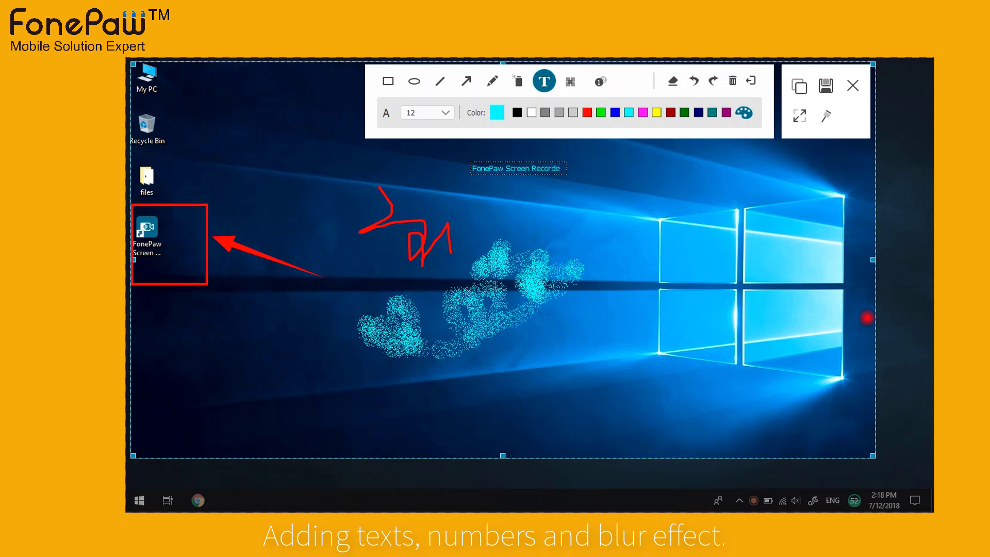
left_click(932, 222)
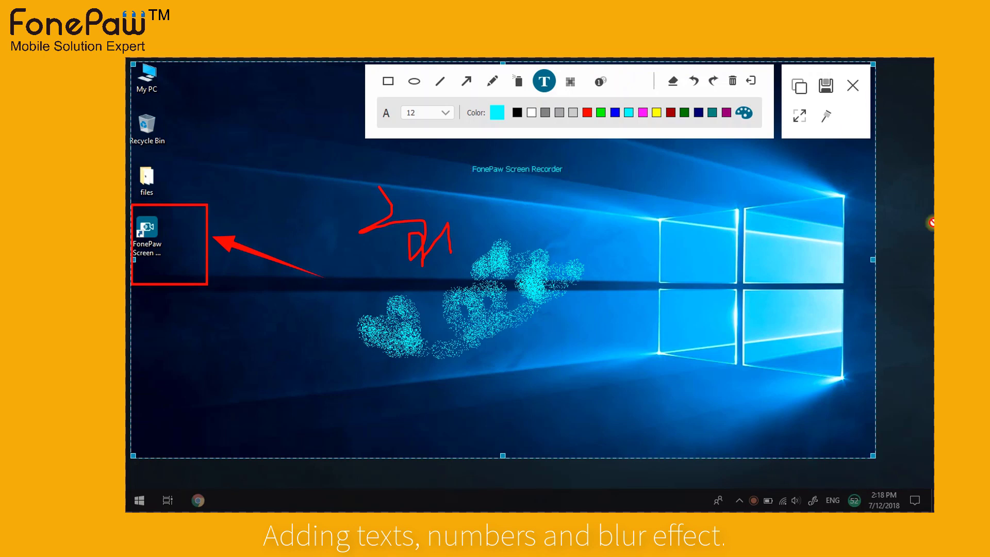
left_click(573, 82)
mouse_move(425, 235)
left_mouse_down()
mouse_move(521, 257)
mouse_move(521, 327)
left_mouse_up()
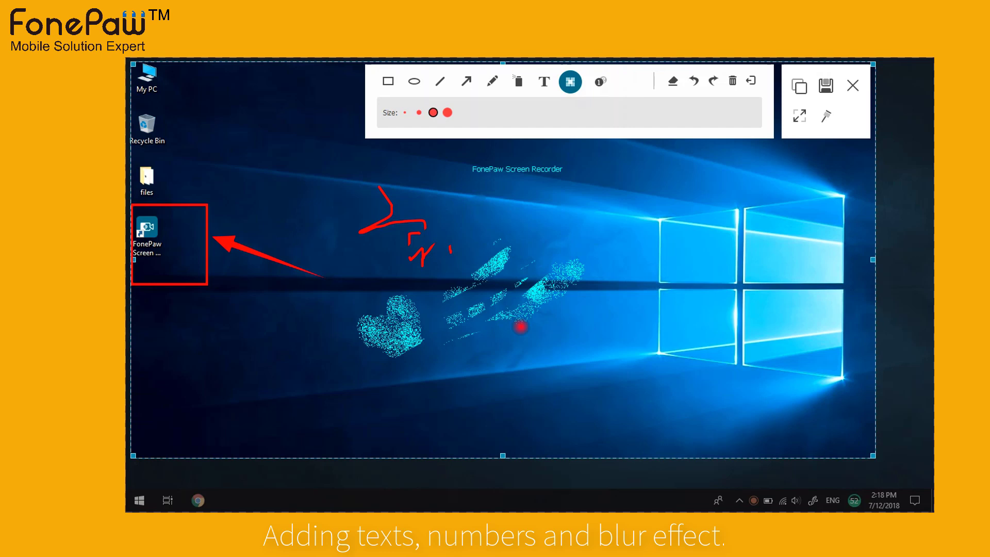
left_click(601, 81)
left_click(168, 81)
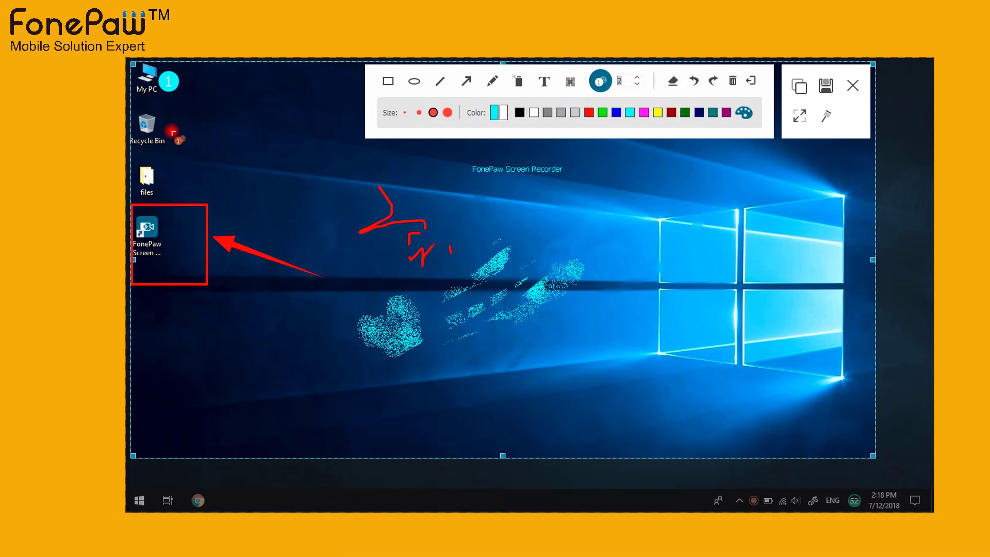
left_click(170, 131)
left_click(169, 179)
left_click(170, 238)
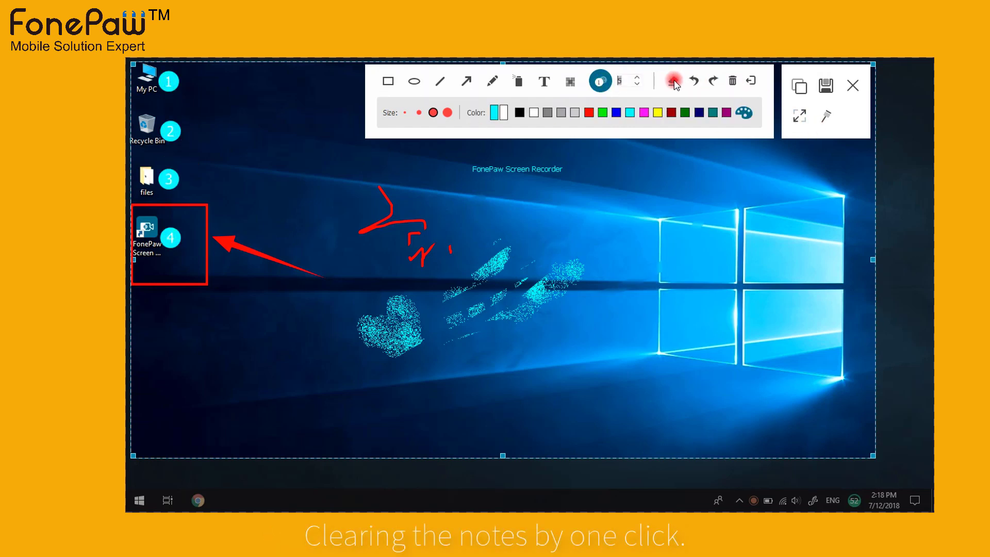
left_click(732, 81)
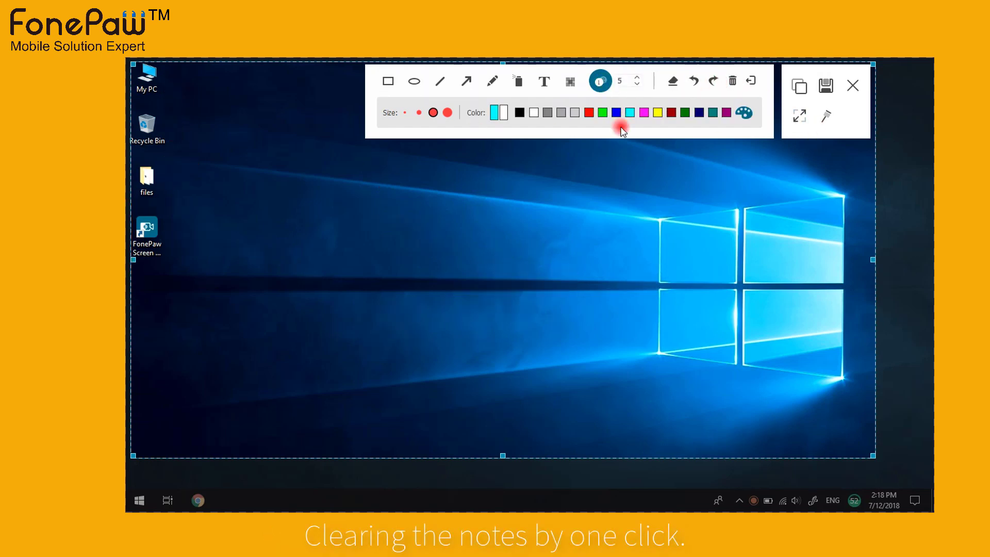
Save the snapshot to the Desktop as Snapshot_18-07-12_14.19.36.png
left_click(826, 87)
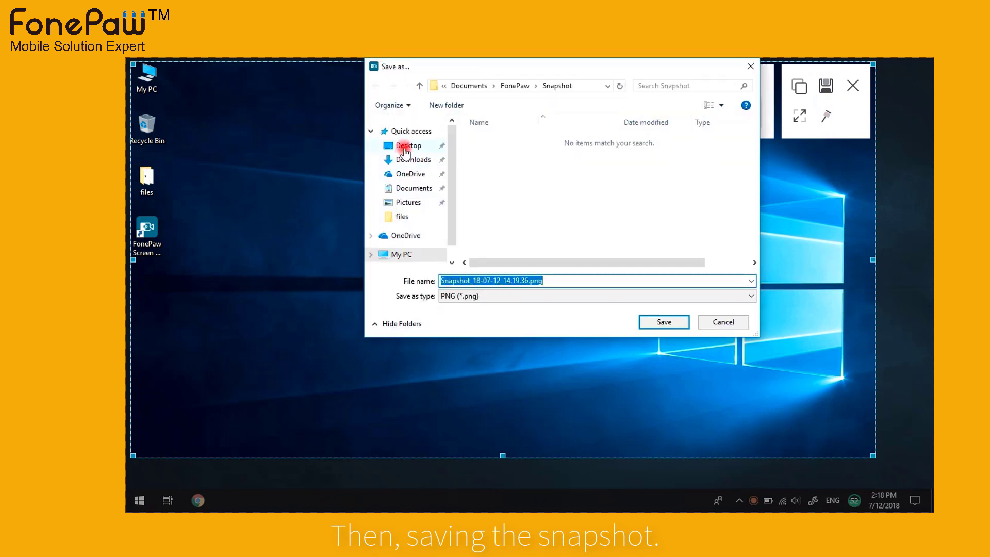
left_click(408, 146)
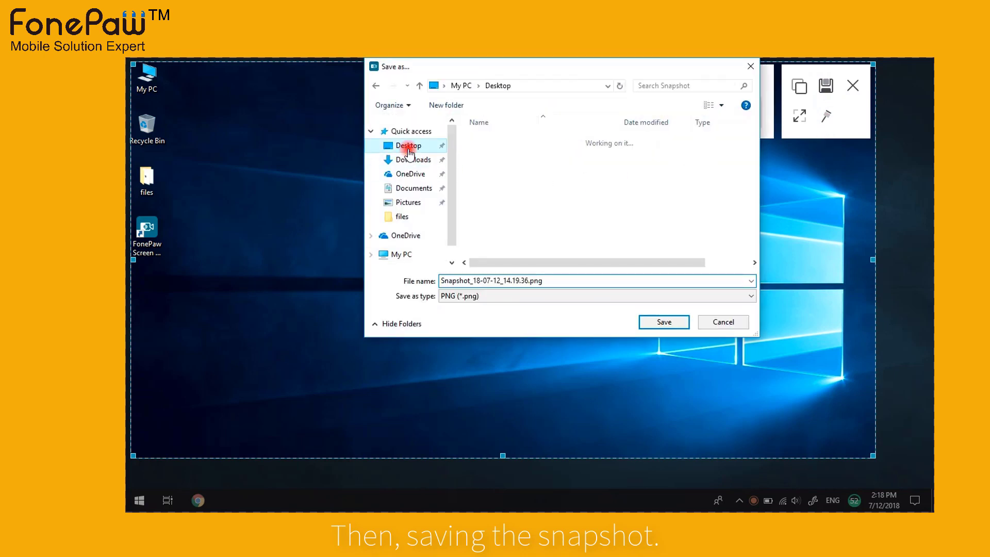
left_click(649, 323)
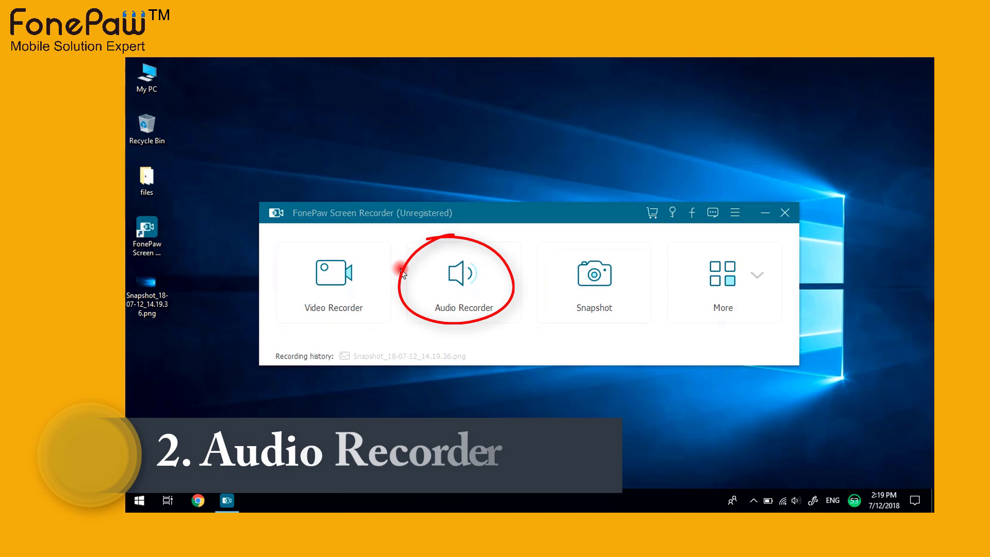
Open the Audio Recorder with the System Sound and Microphone toggles both on
left_click(510, 288)
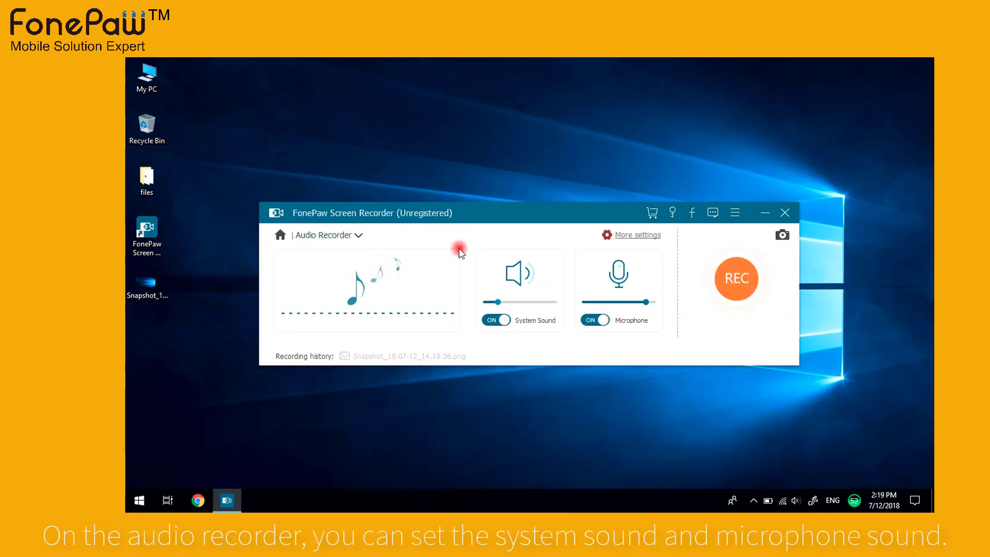
left_click(498, 321)
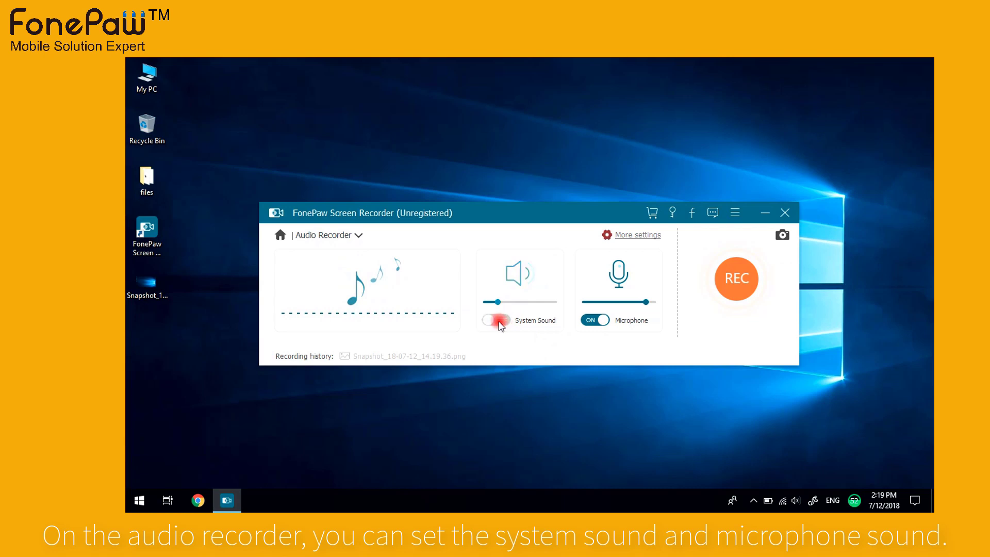
left_click(578, 320)
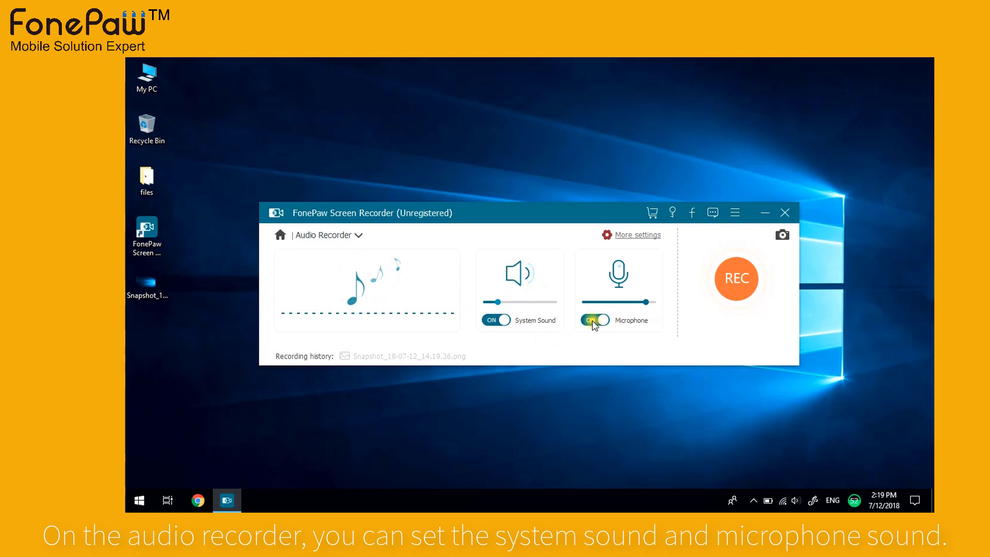
In Preferences > Output, set Audio format to MP3 and Audio quality to High, then confirm
left_click(638, 235)
left_click_drag(748, 191, 665, 333)
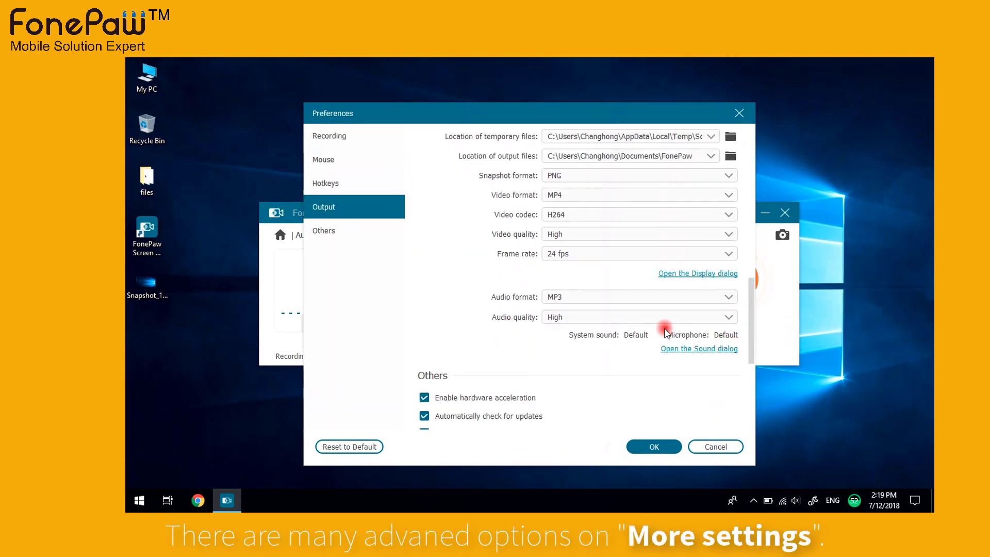
left_click(566, 296)
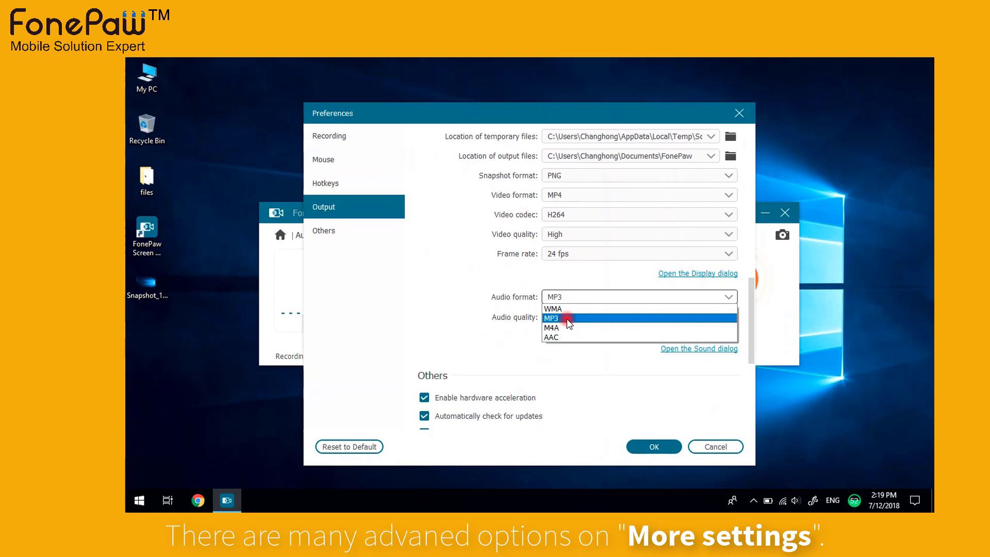
left_click(567, 318)
left_click(578, 317)
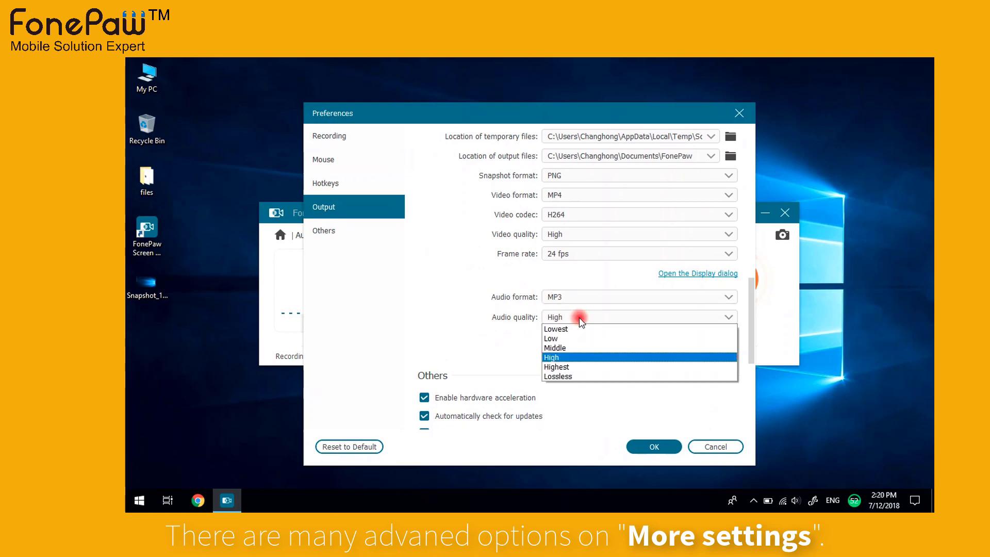
left_click(573, 358)
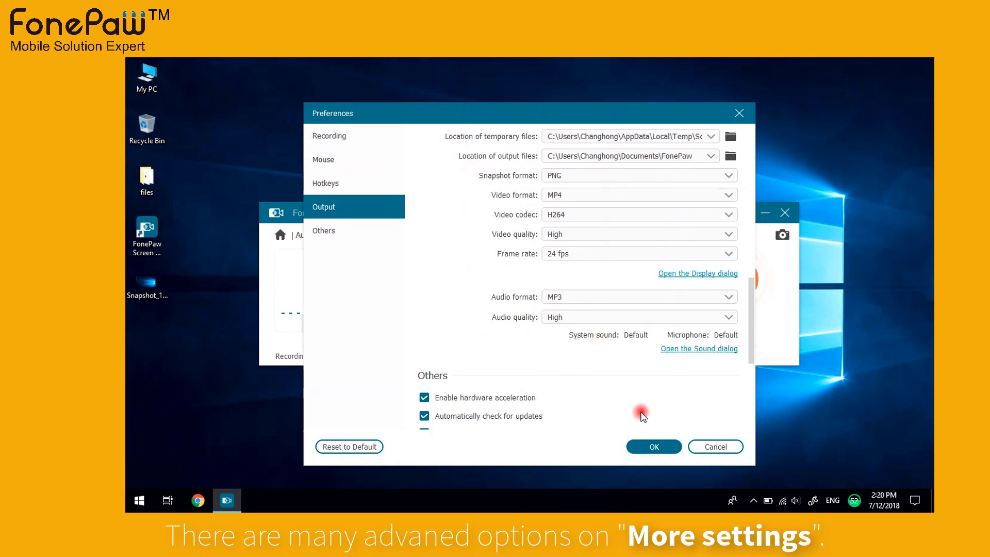
left_click(653, 447)
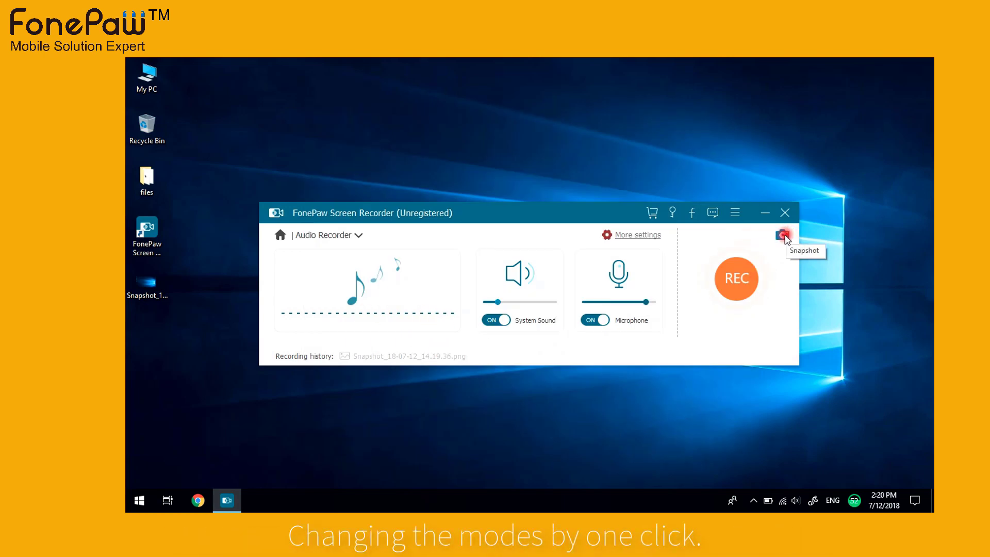
Switch to Video Recorder mode and set the recording area to full screen
left_click(337, 239)
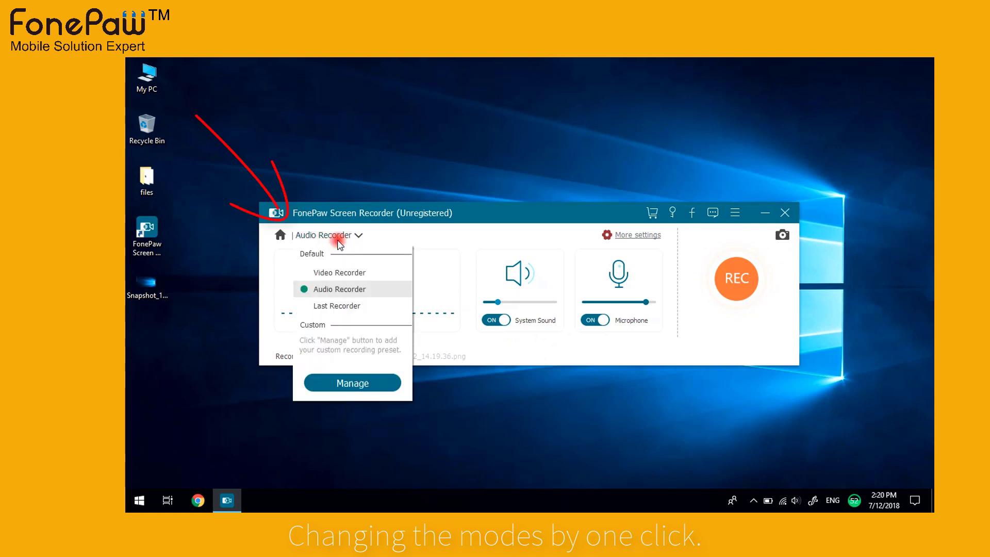
left_click(329, 273)
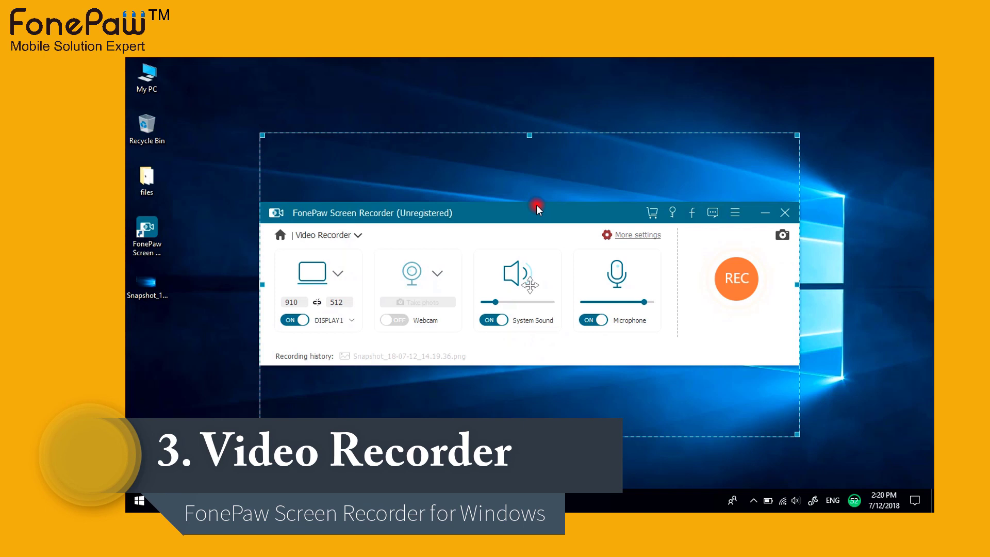
mouse_move(530, 284)
left_mouse_down()
mouse_move(494, 258)
mouse_move(534, 287)
left_mouse_up()
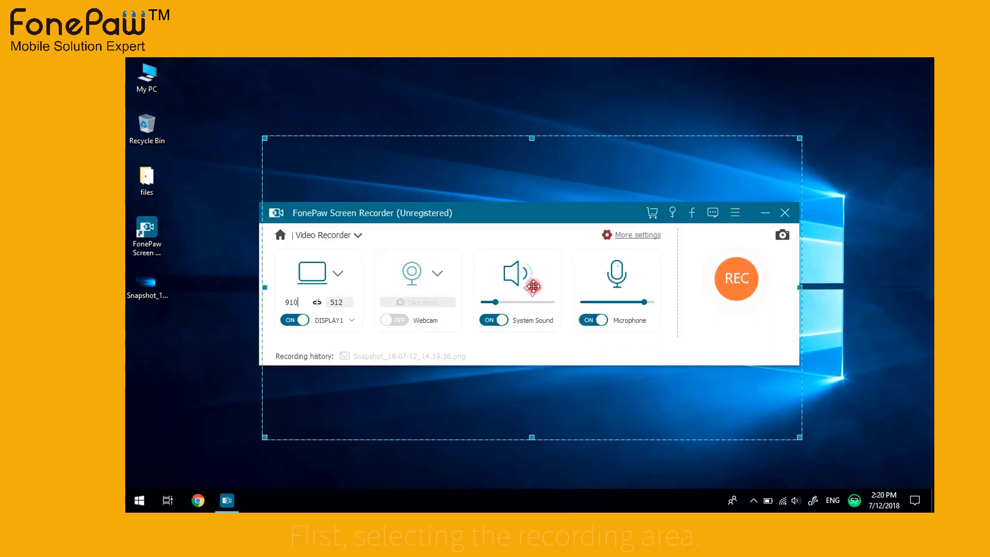
left_click(337, 274)
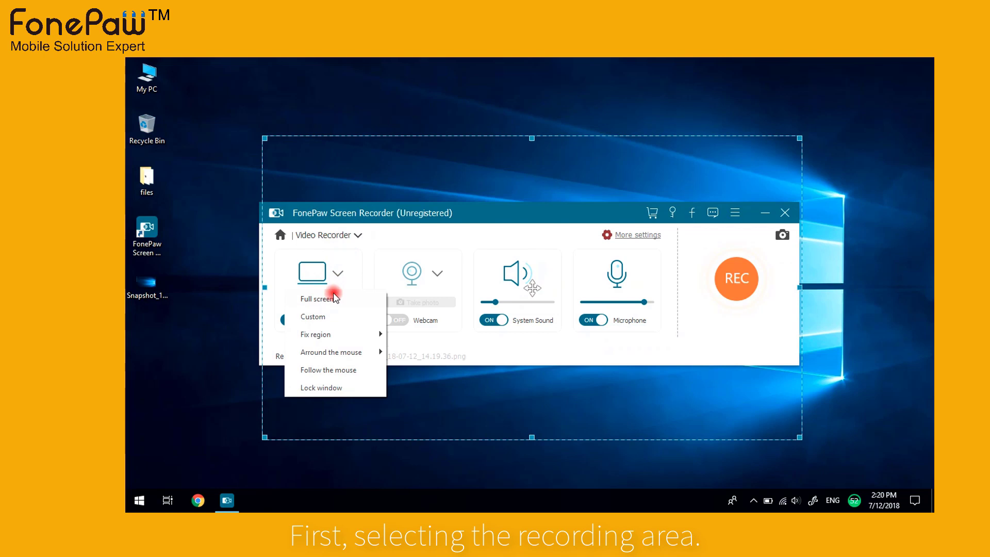
left_click(334, 296)
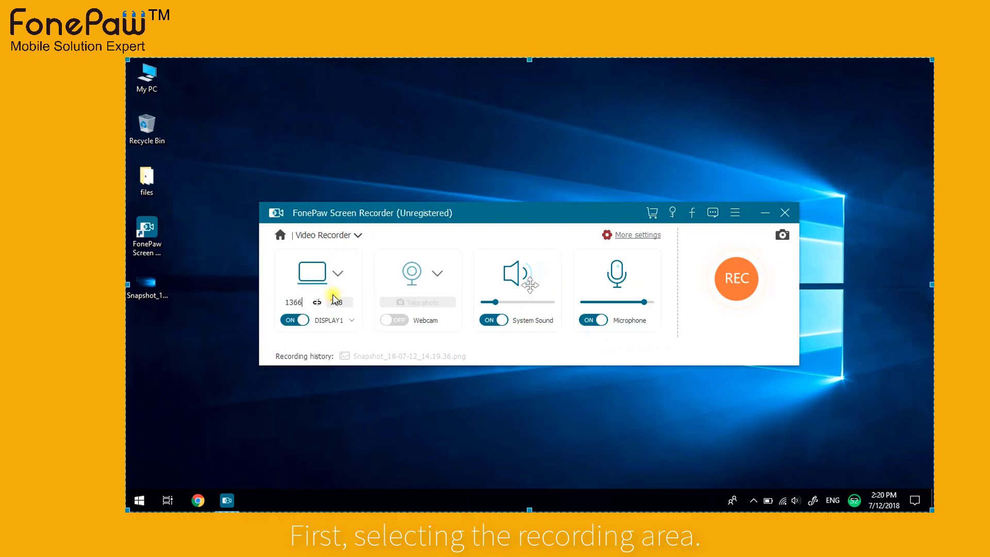
Draw a custom 433 x 324 recording area at the upper left and turn off display capture
left_click(337, 274)
left_click(324, 314)
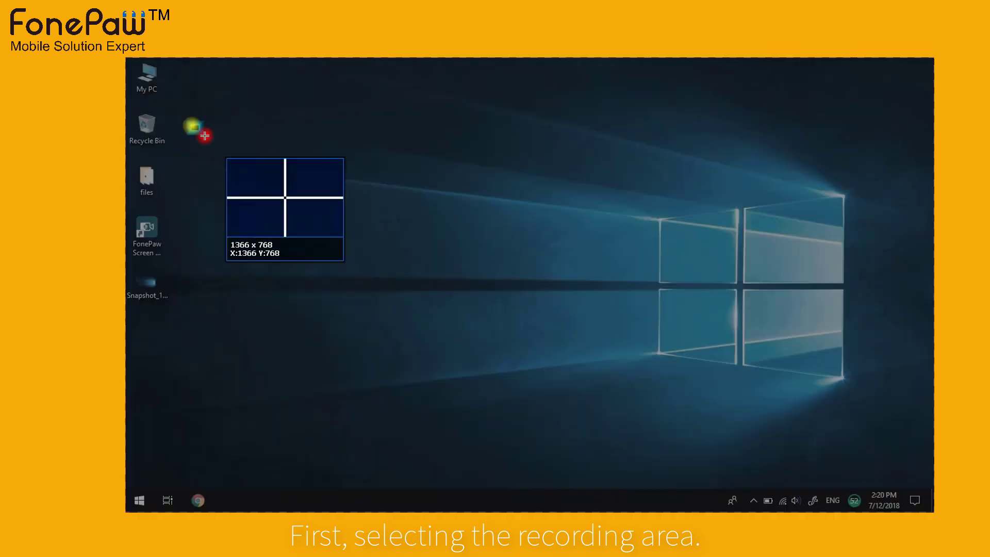
left_click_drag(193, 127, 446, 315)
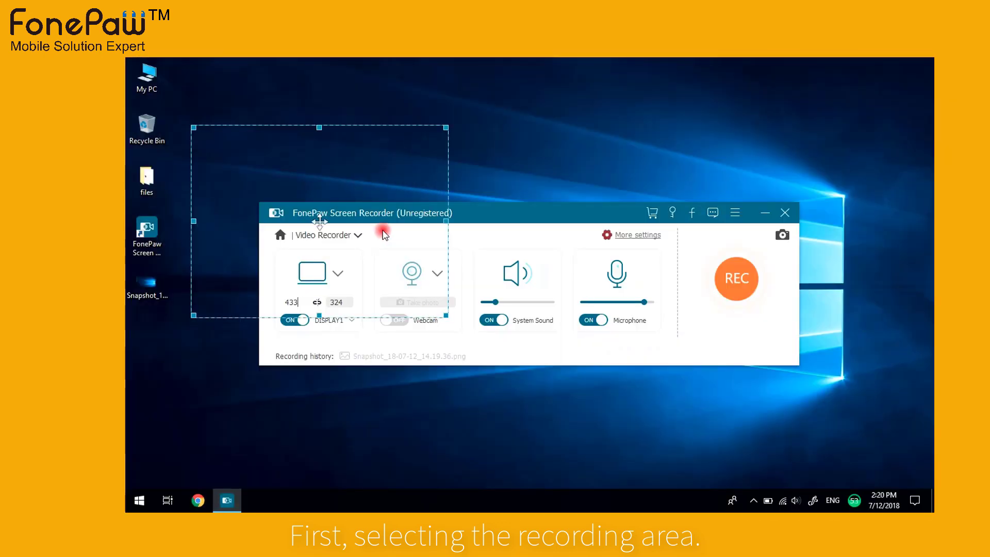
left_click(339, 271)
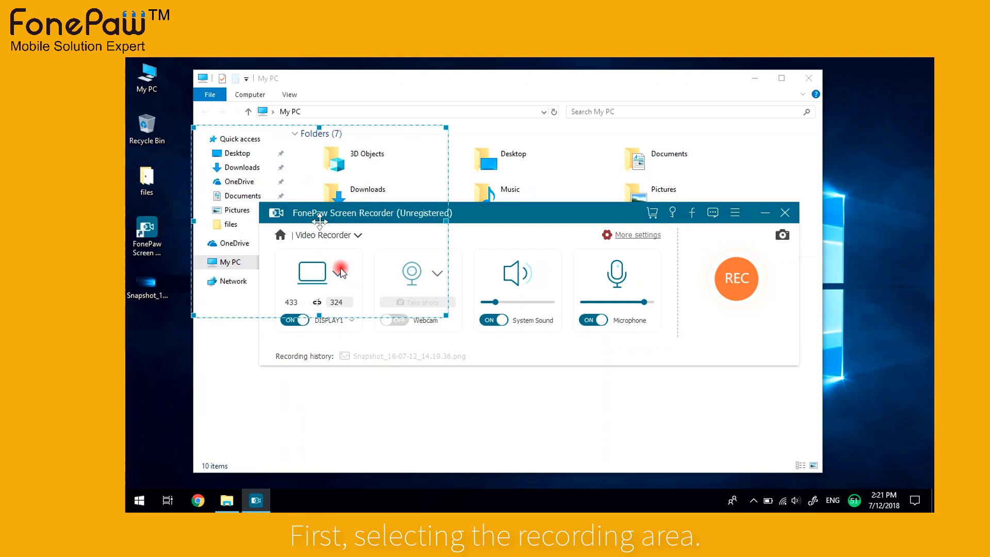
left_click(303, 321)
left_click(302, 321)
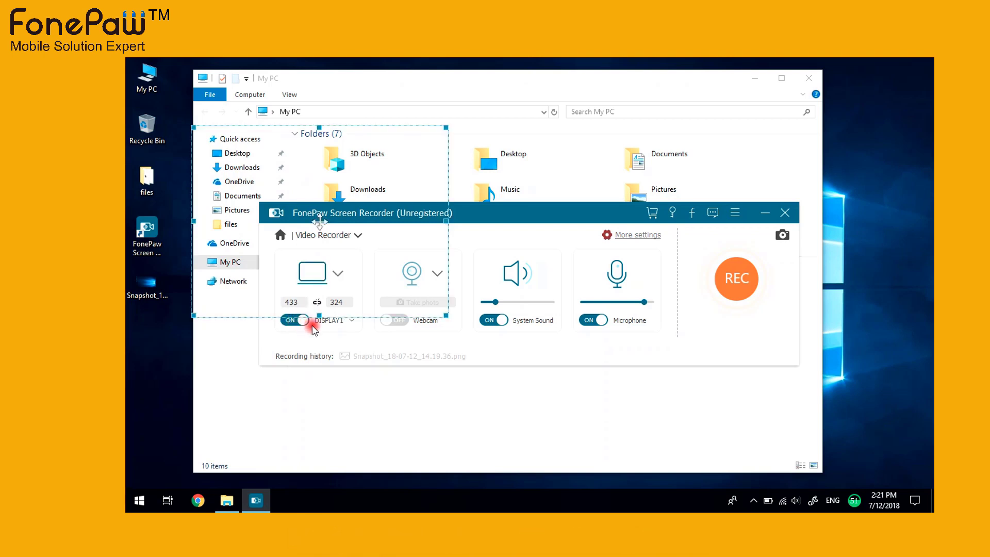
left_click(438, 274)
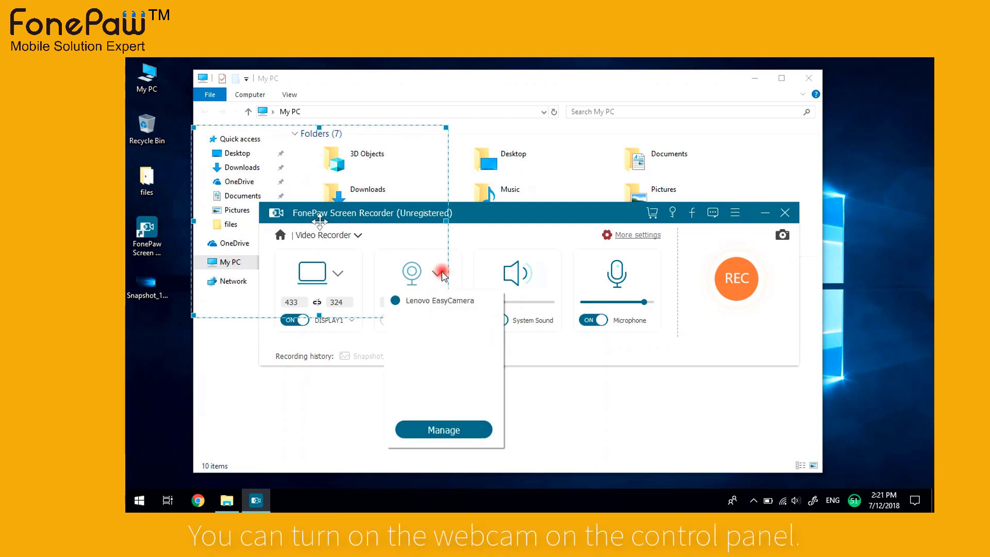
left_click(439, 273)
left_click(399, 318)
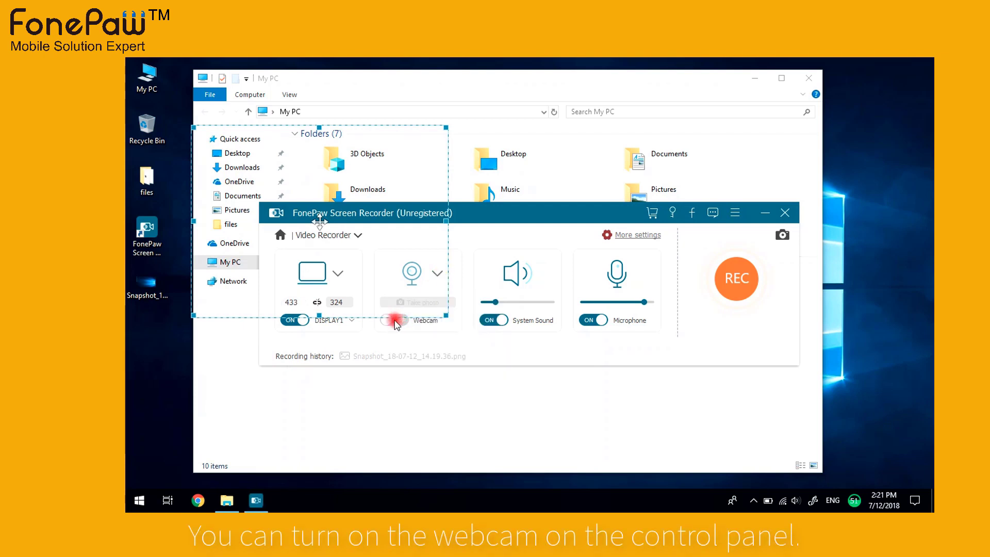
left_click(394, 320)
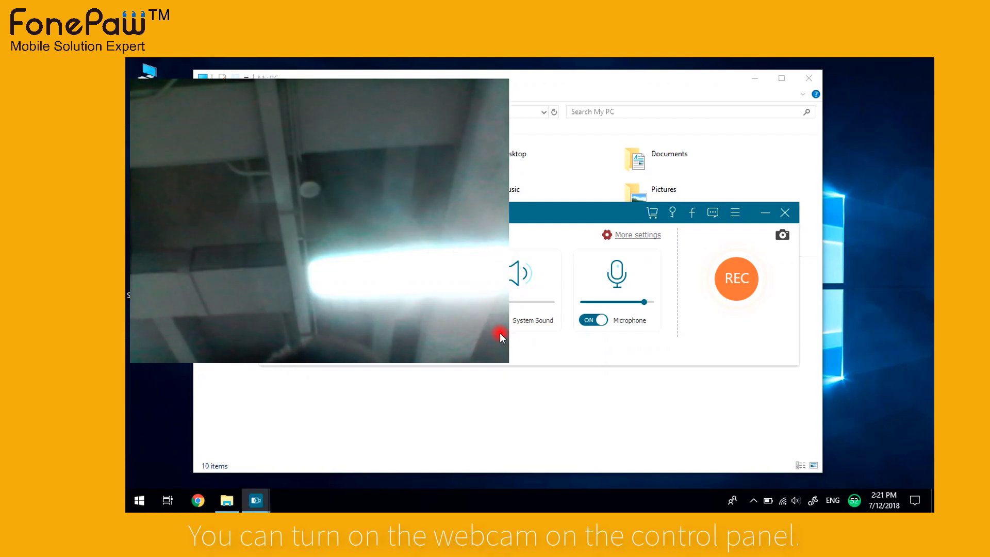
left_click_drag(422, 282, 796, 374)
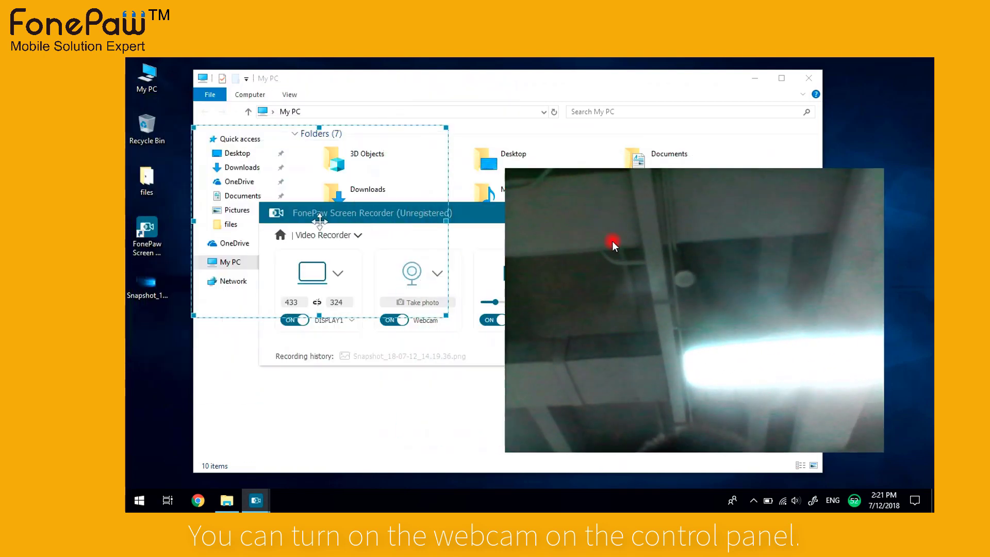
left_click_drag(506, 171, 681, 343)
left_click(410, 320)
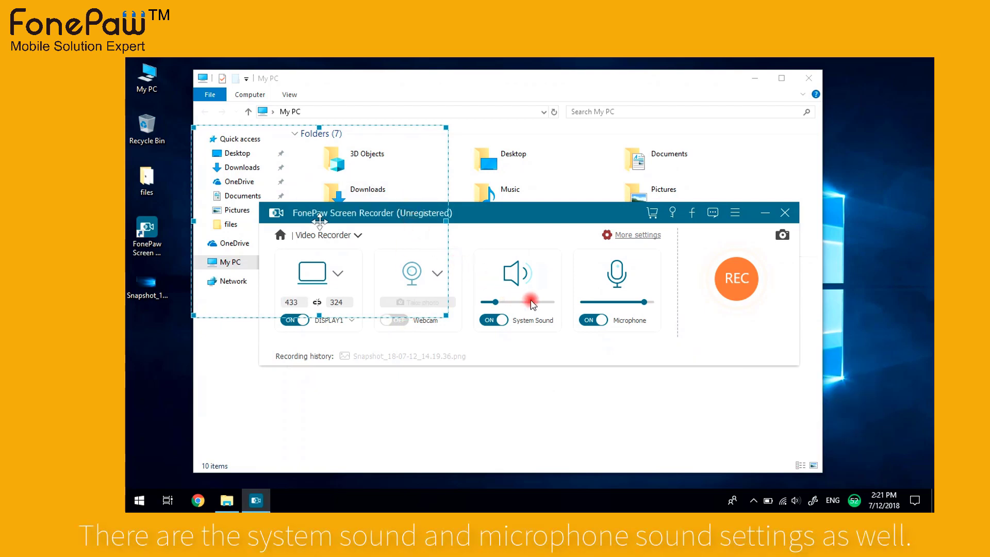
Open the advanced preferences and keep PNG as the snapshot format
left_click(649, 236)
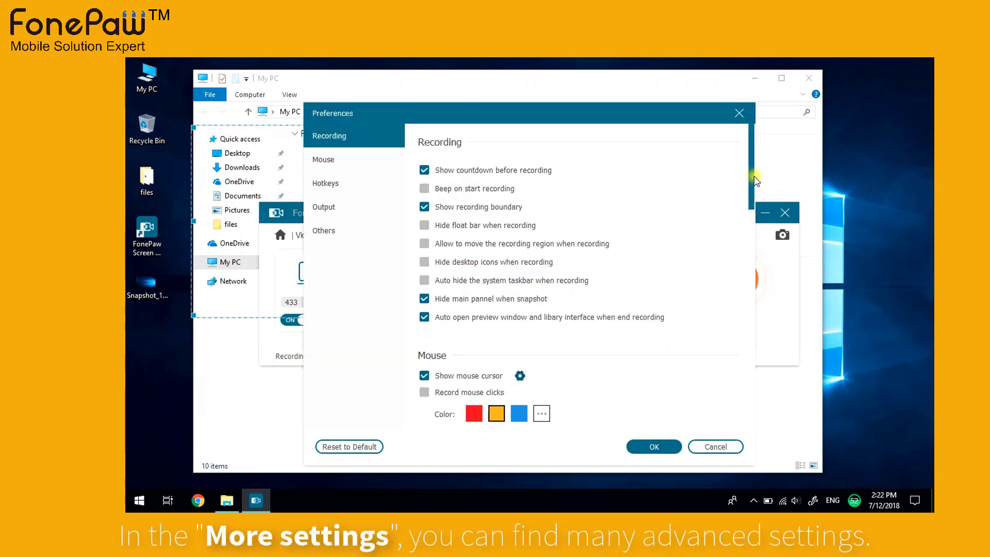
left_click_drag(753, 184, 754, 236)
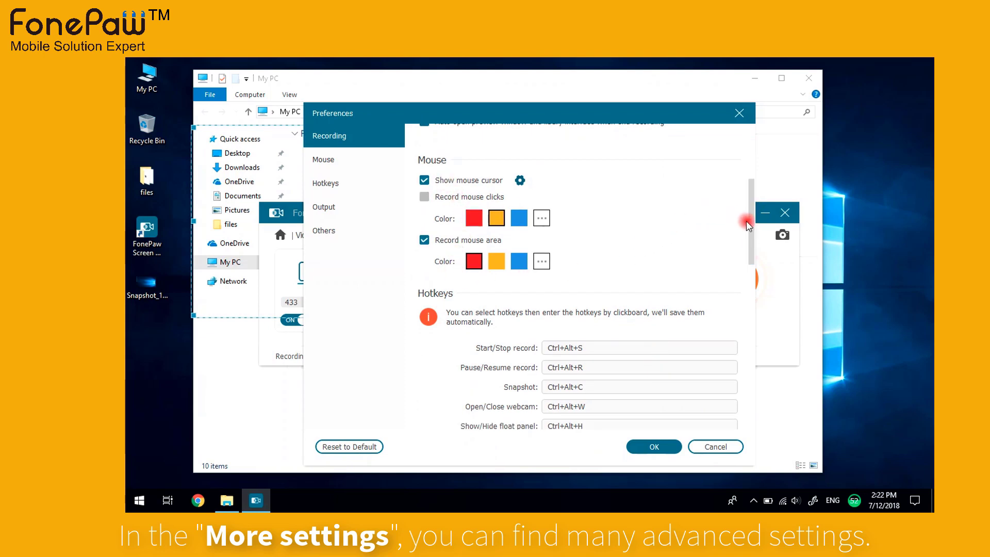
left_click_drag(749, 226, 745, 304)
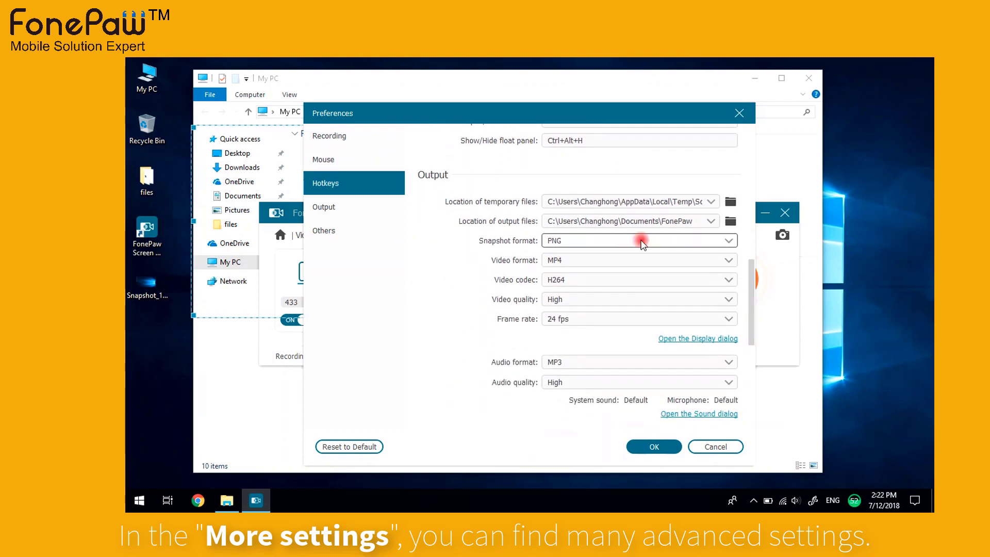
left_click(623, 241)
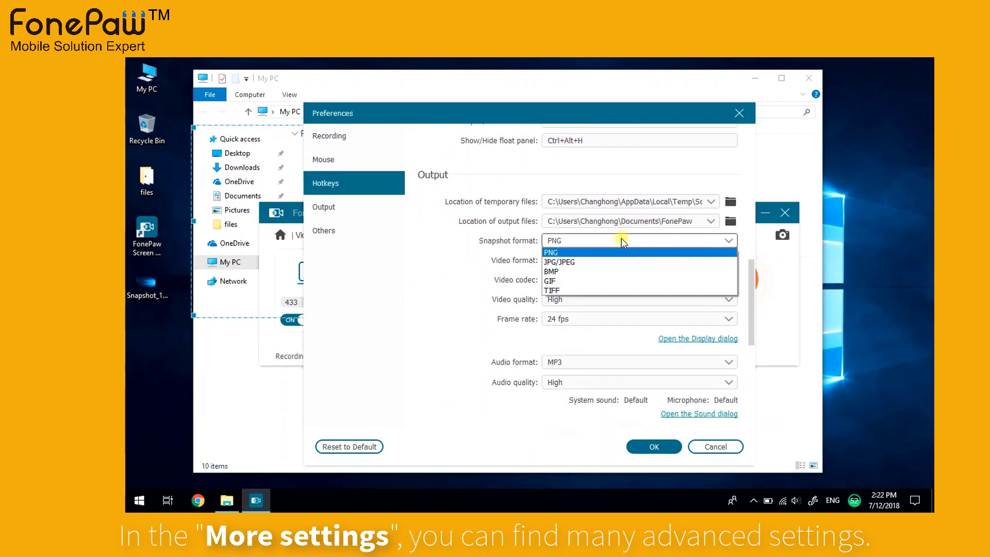
left_click(616, 252)
Keep video output at MP4, H264 codec, High quality and 24 fps
left_click(612, 260)
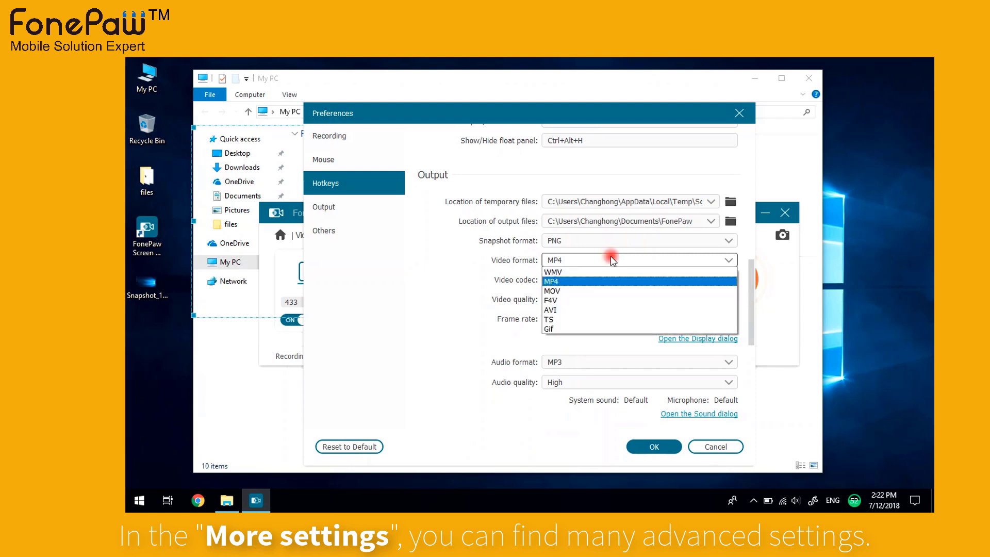
left_click(612, 260)
left_click(598, 279)
left_click(600, 276)
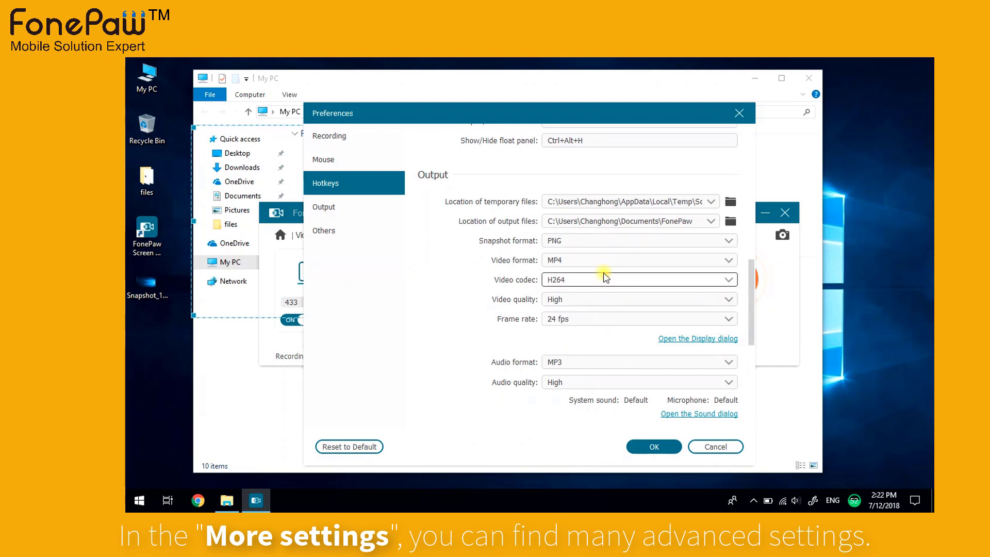
left_click(599, 299)
left_click(599, 300)
left_click(592, 314)
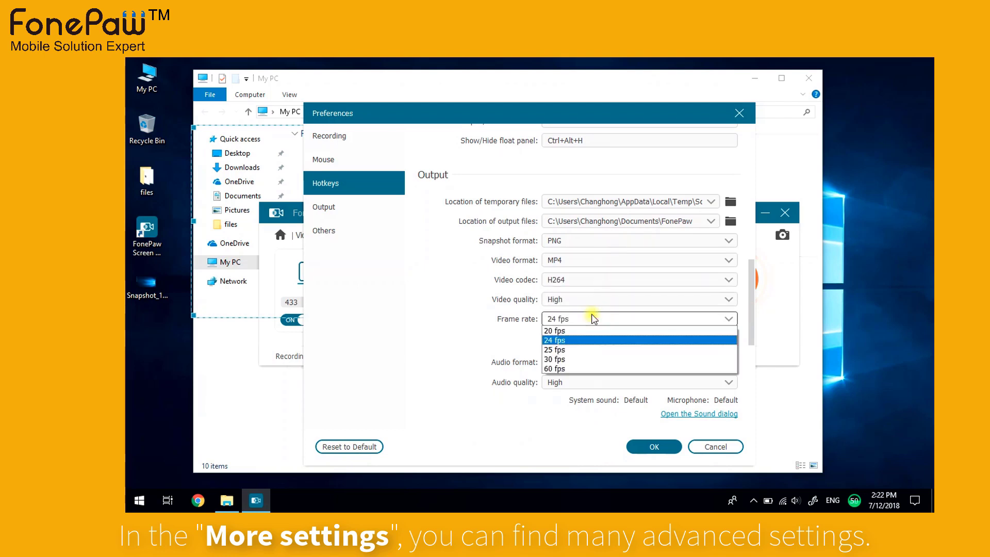
left_click(593, 318)
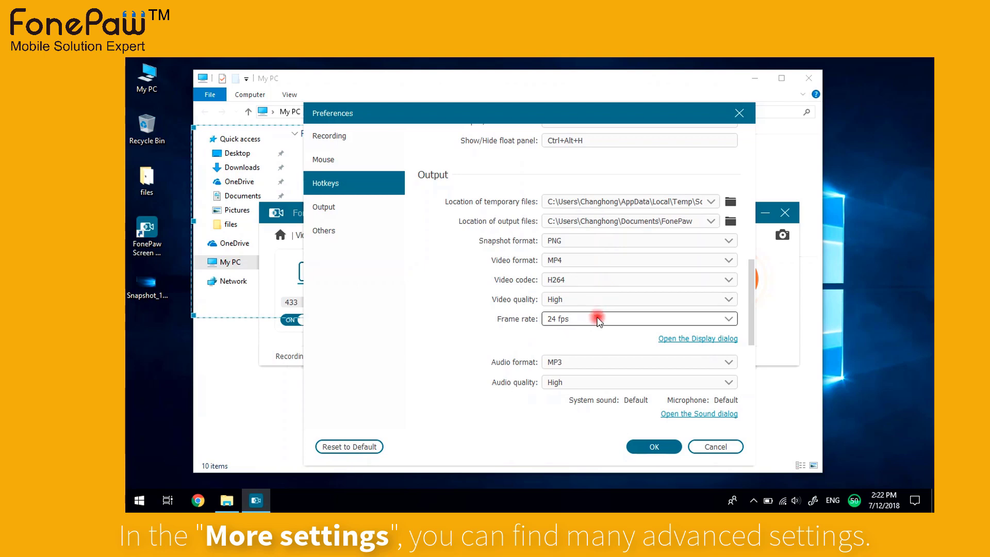
left_click_drag(746, 277, 746, 381)
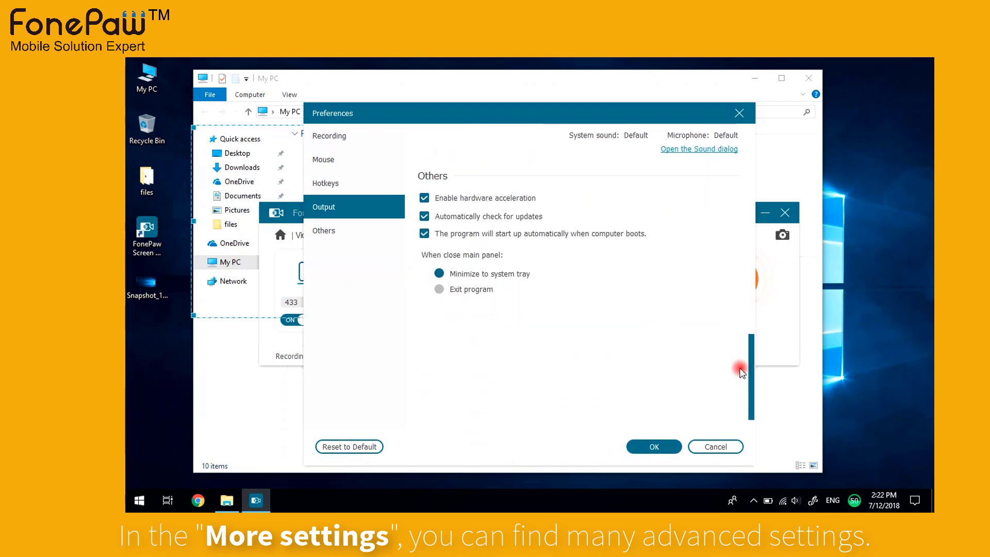
Close preferences, draw a 242 x 79 custom area over Windows (C:), then choose Follow the mouse
left_click(653, 444)
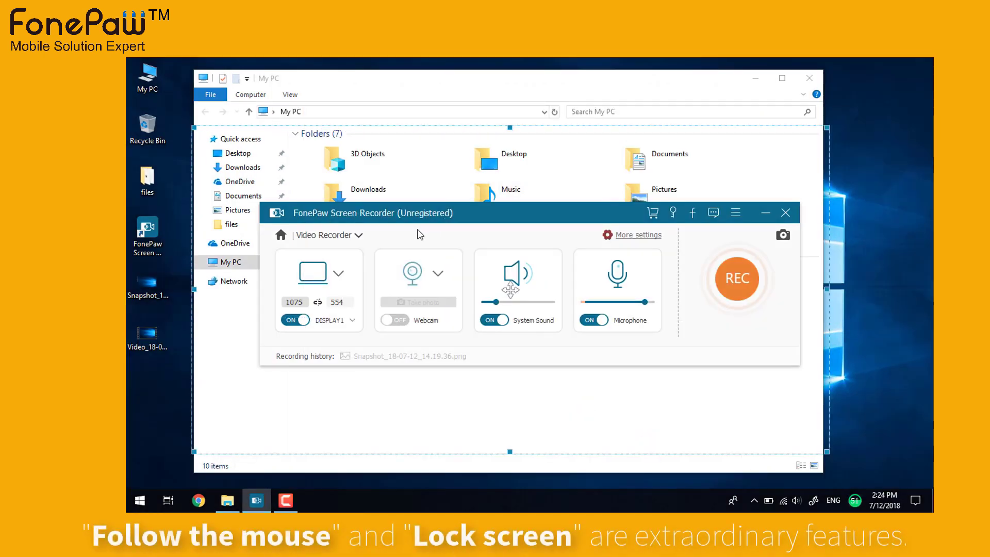
left_click(339, 274)
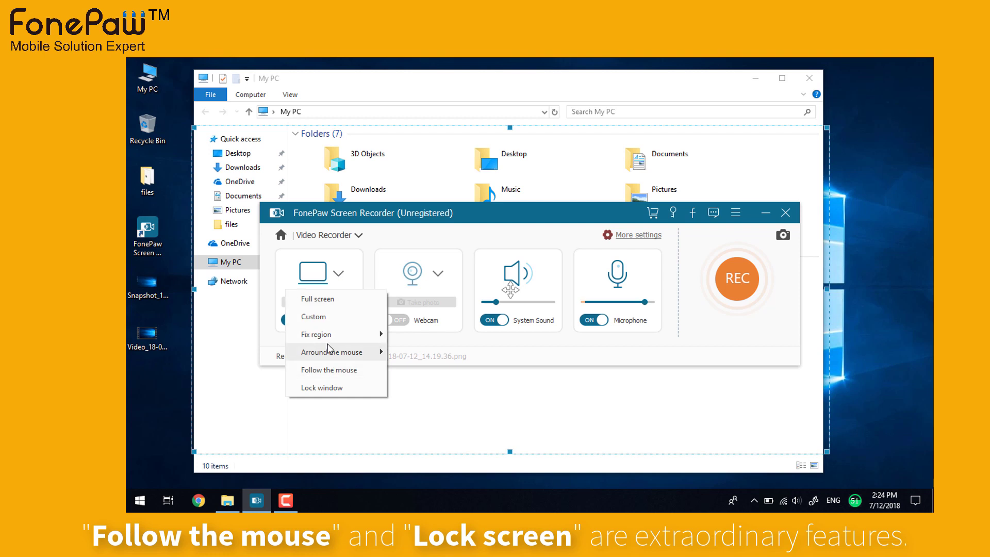
left_click(315, 316)
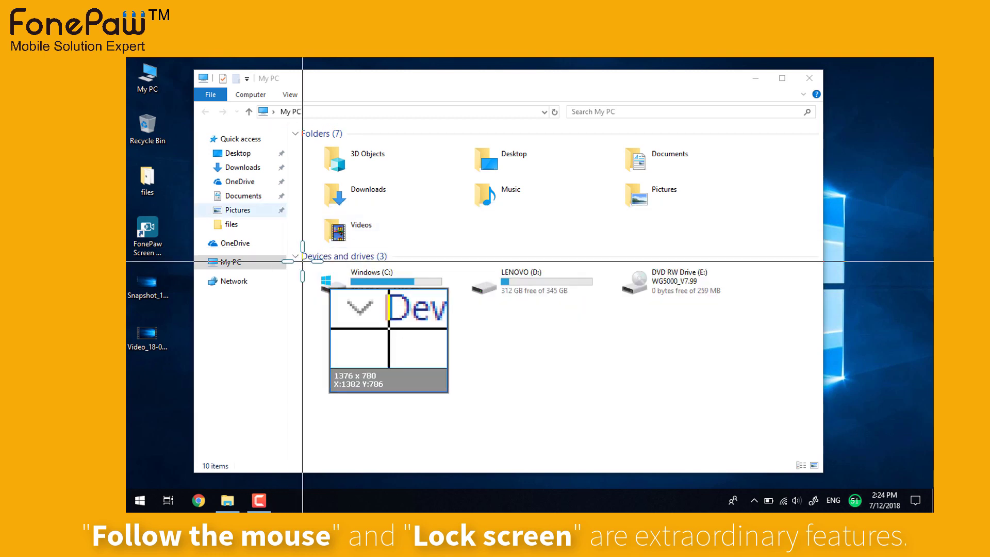
left_click_drag(303, 261, 447, 311)
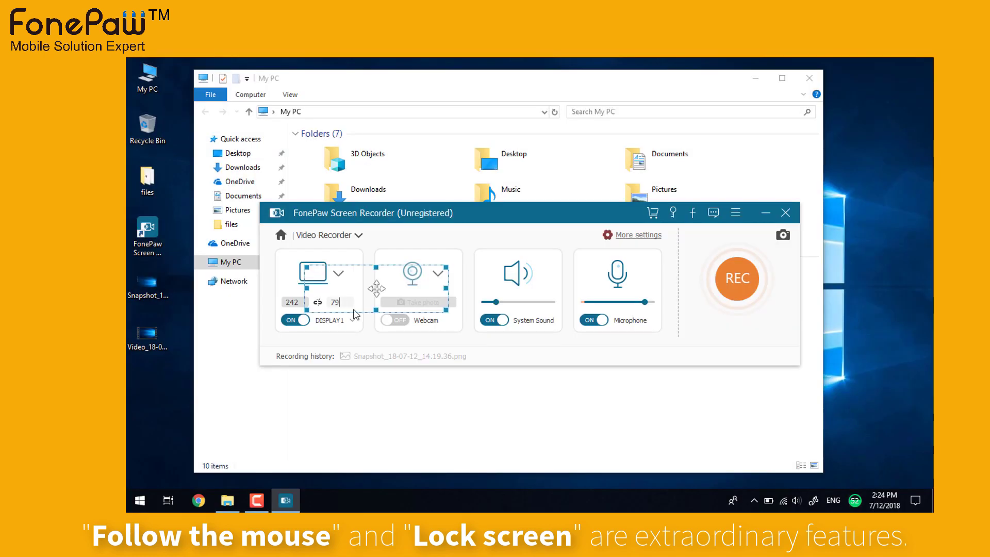
left_click(339, 274)
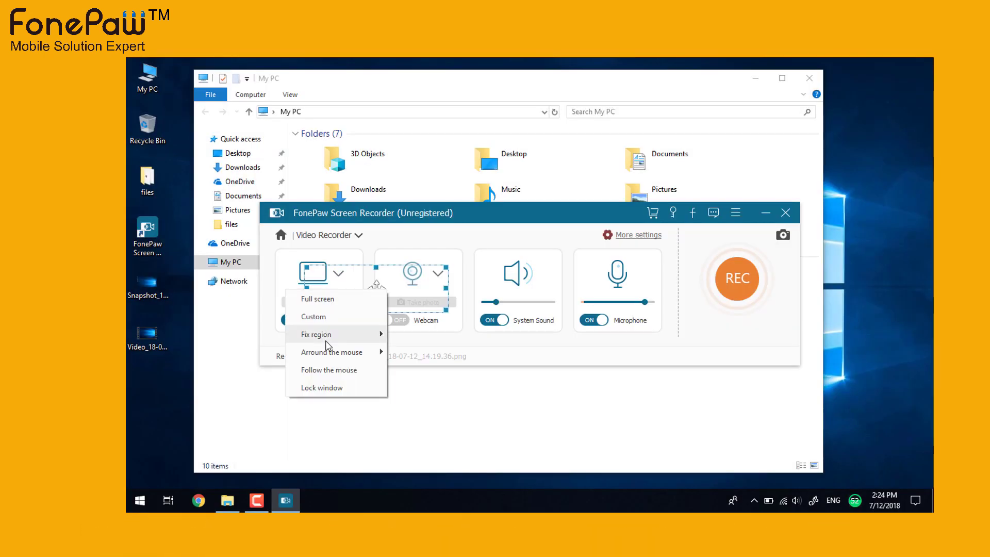
left_click(329, 369)
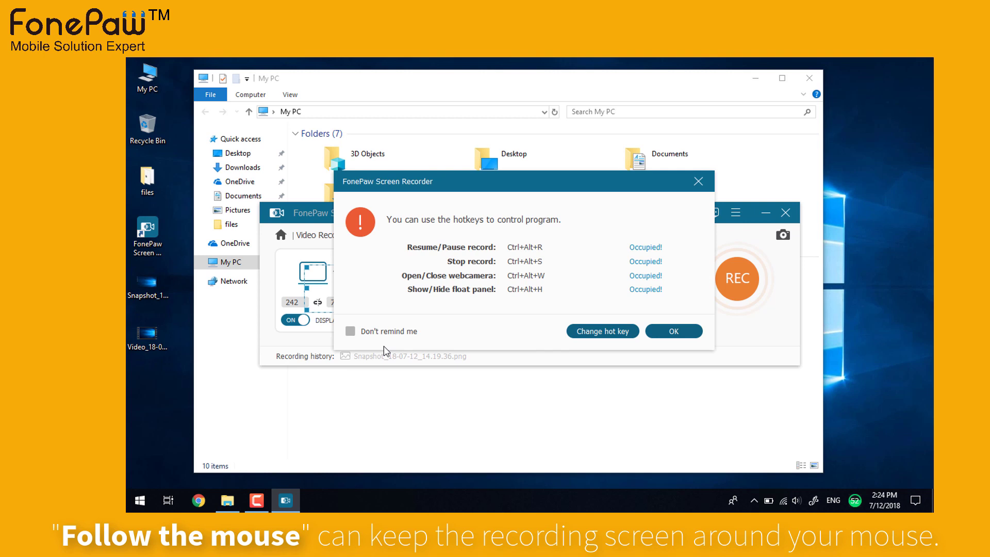
Record a short clip, play and pause its preview, then close it and choose No to discard it
left_click(691, 334)
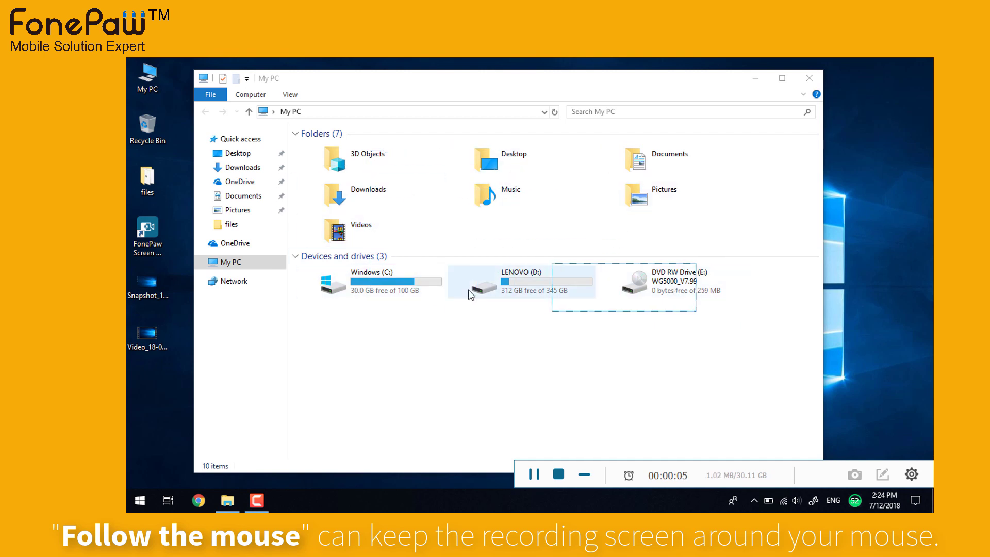
left_click(557, 470)
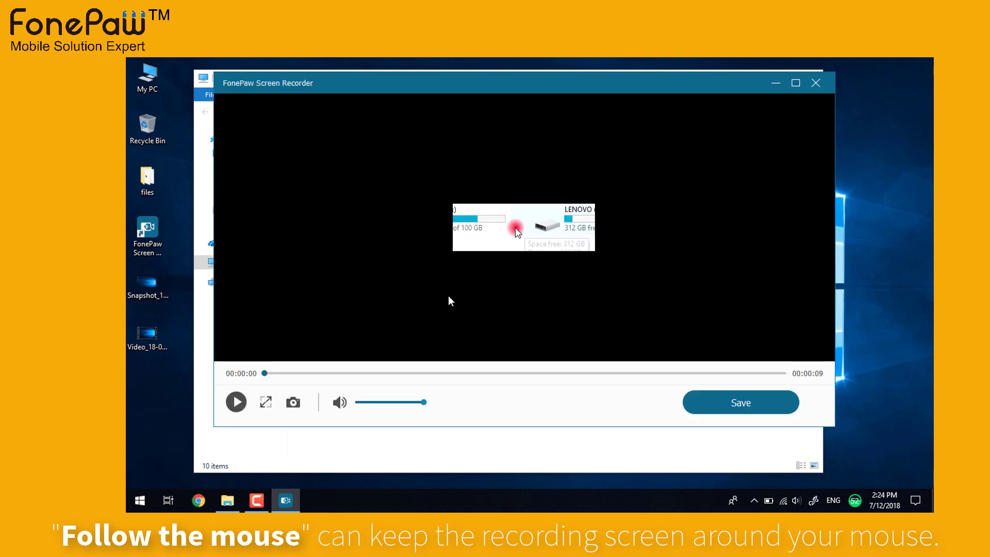
left_click(236, 407)
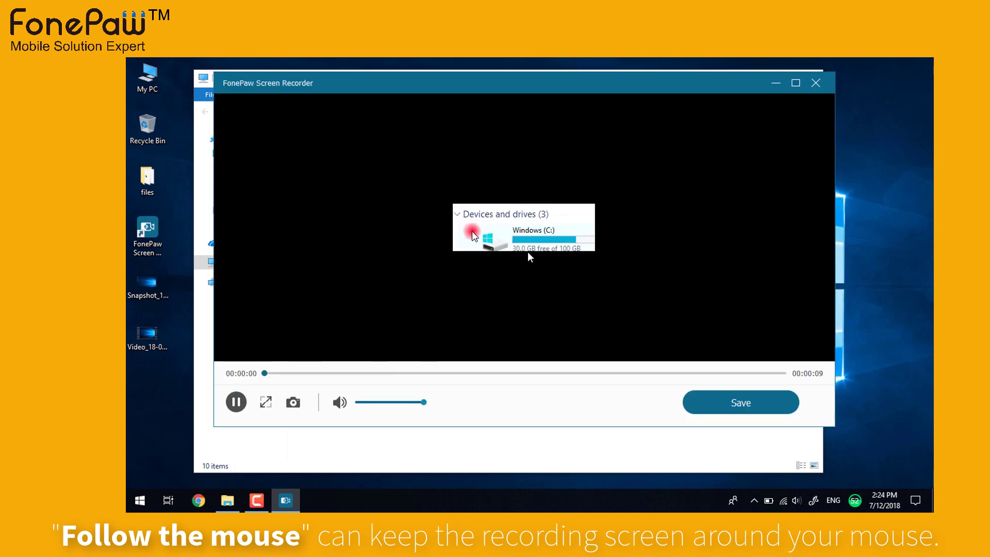
left_click(236, 401)
left_click(816, 82)
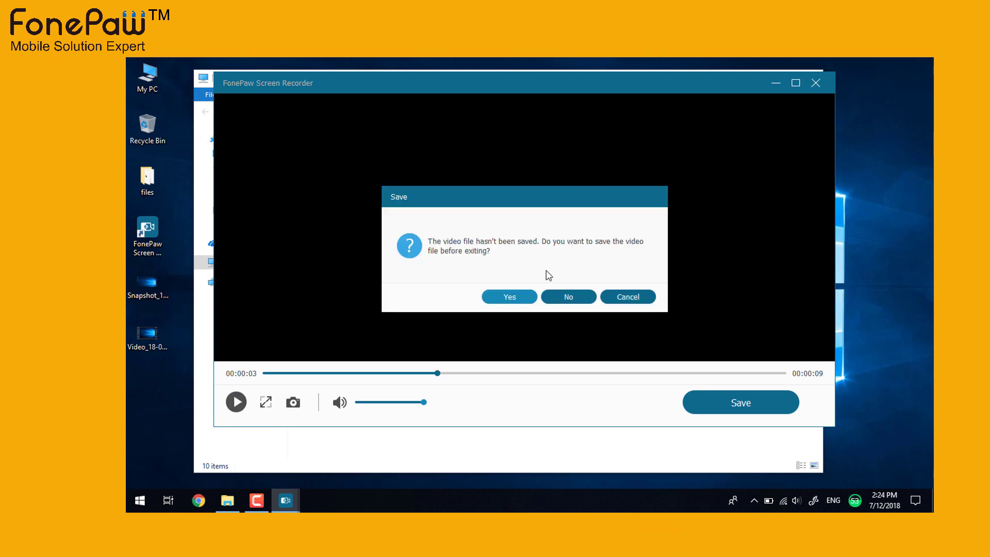
left_click(567, 295)
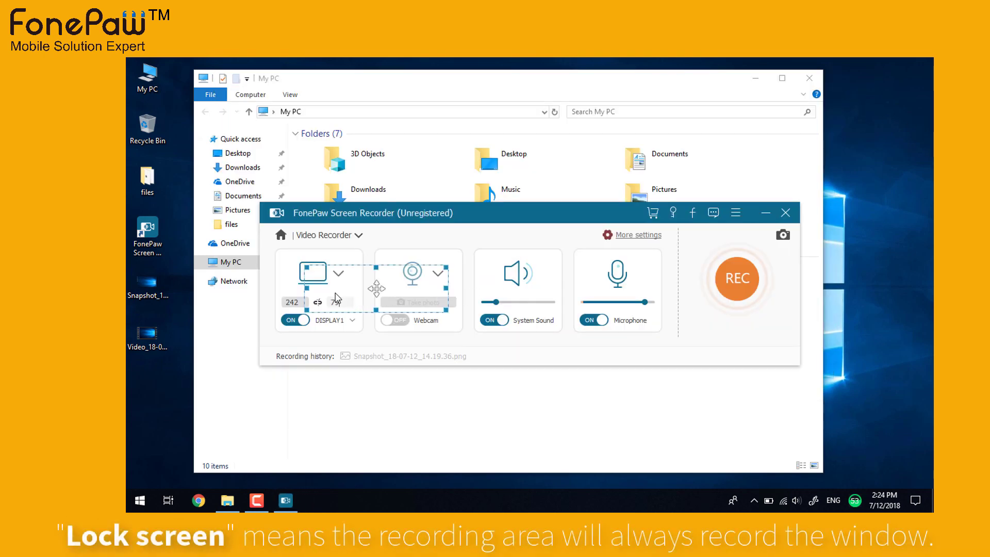
Choose Lock window as the capture mode, select My PC as the window, and confirm
left_click(338, 277)
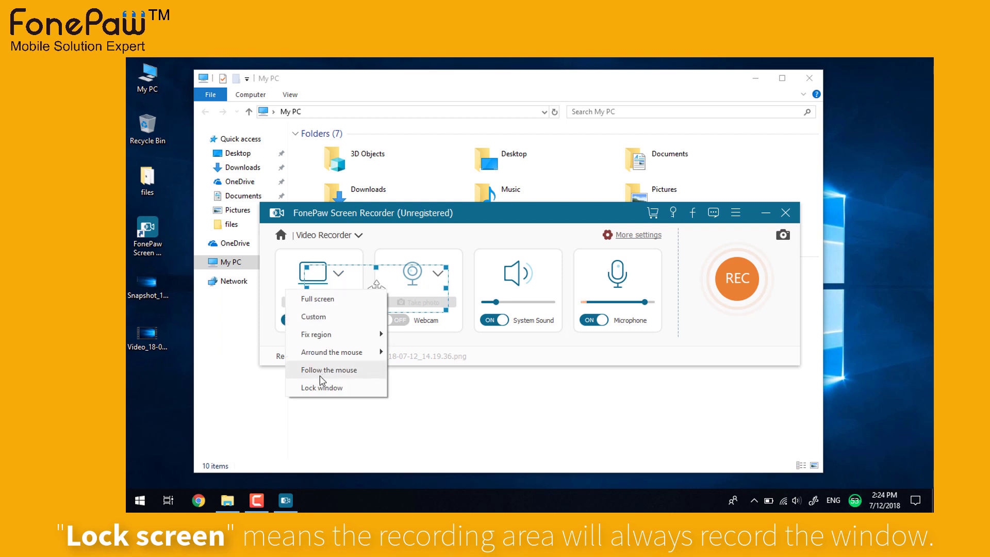
left_click(333, 387)
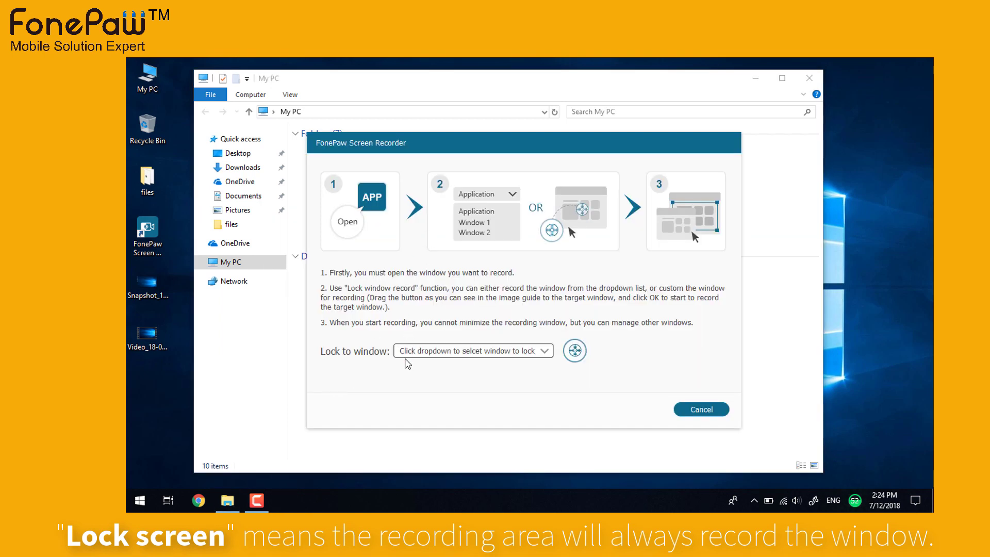
left_click(546, 352)
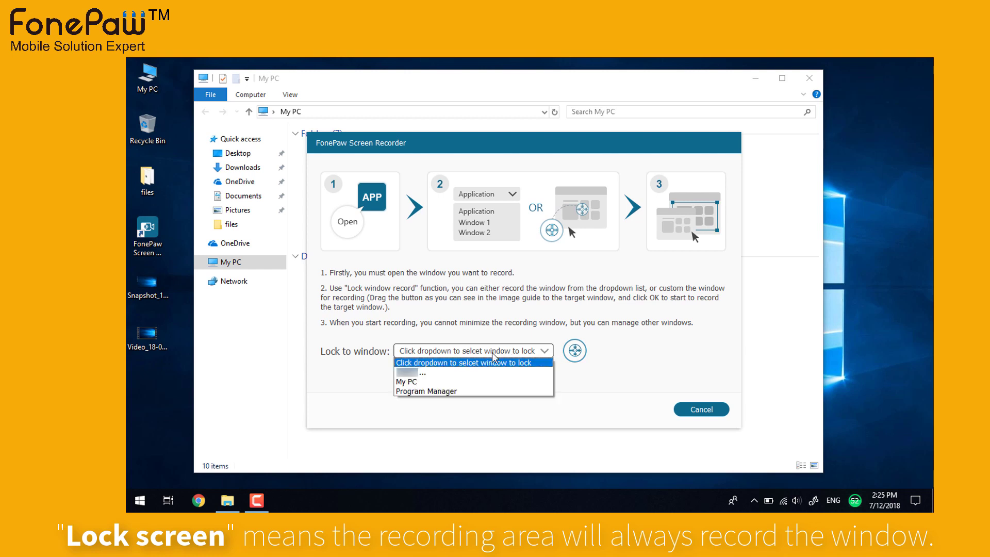
left_click(438, 384)
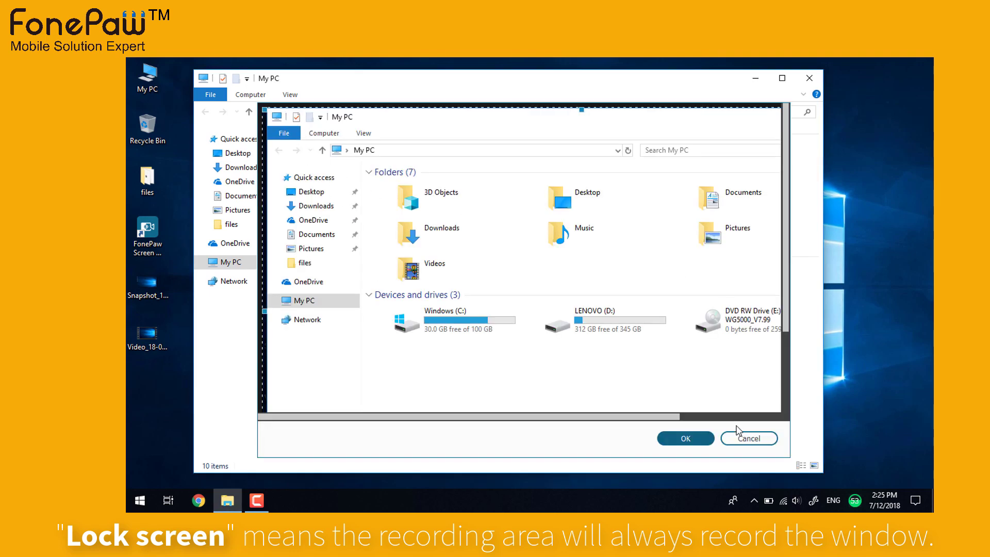
left_click(699, 437)
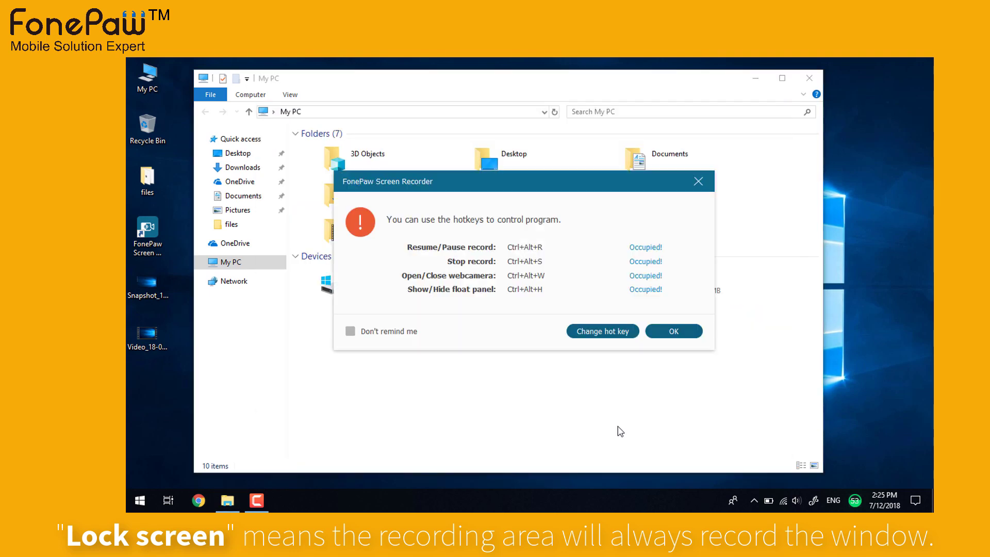
Start recording the locked My PC window and drag that window slightly down and left
left_click(676, 331)
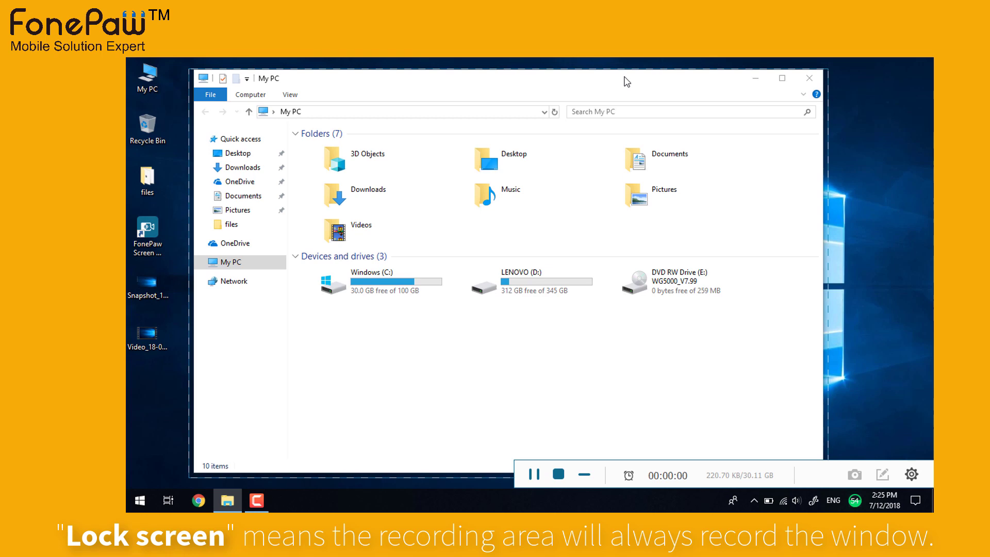
mouse_move(625, 79)
left_mouse_down()
mouse_move(815, 81)
mouse_move(593, 90)
mouse_move(675, 85)
mouse_move(597, 75)
mouse_move(648, 64)
mouse_move(598, 79)
mouse_move(630, 84)
mouse_move(577, 82)
mouse_move(618, 82)
left_mouse_up()
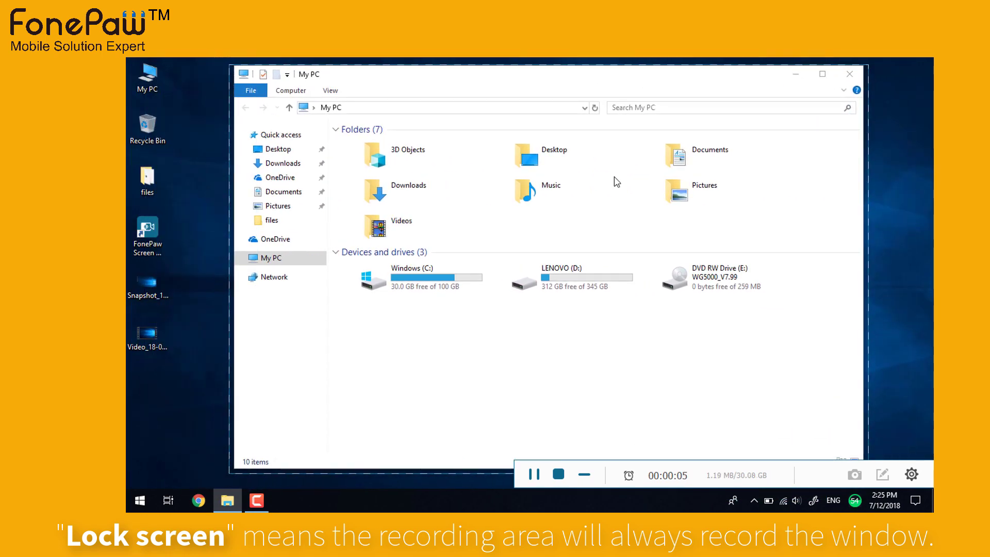
Stop the locked-window recording, play back the 8-second clip, then discard it unsaved
left_click(559, 475)
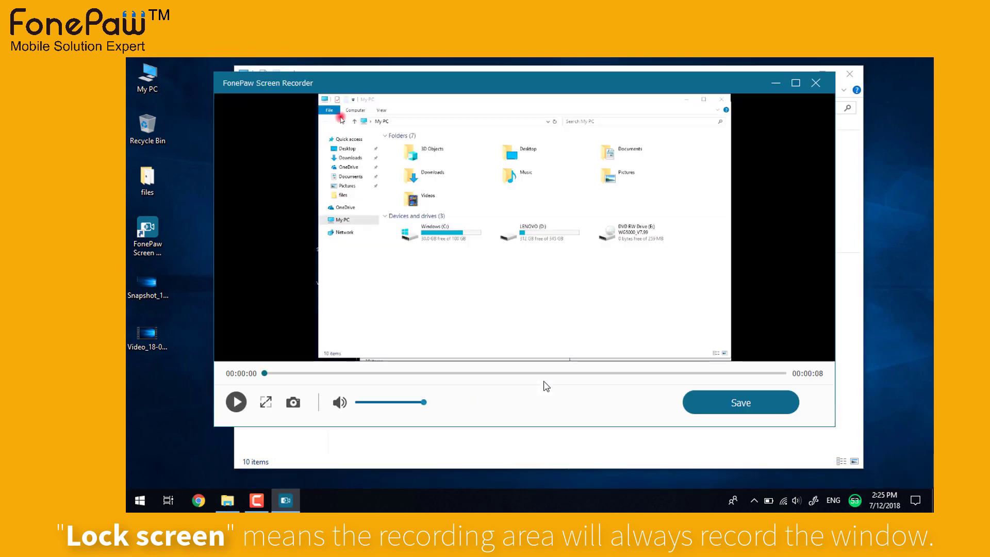
left_click(245, 401)
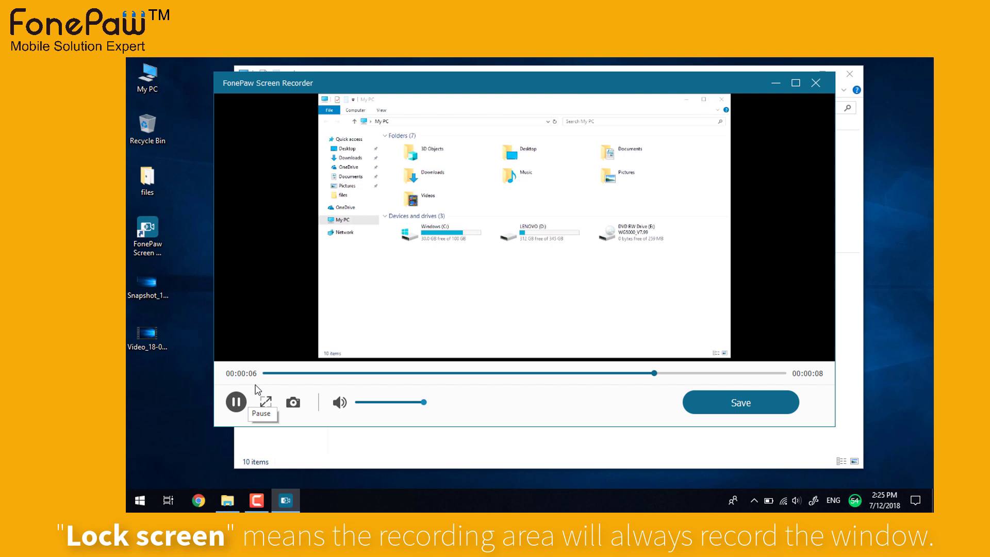
left_click(825, 85)
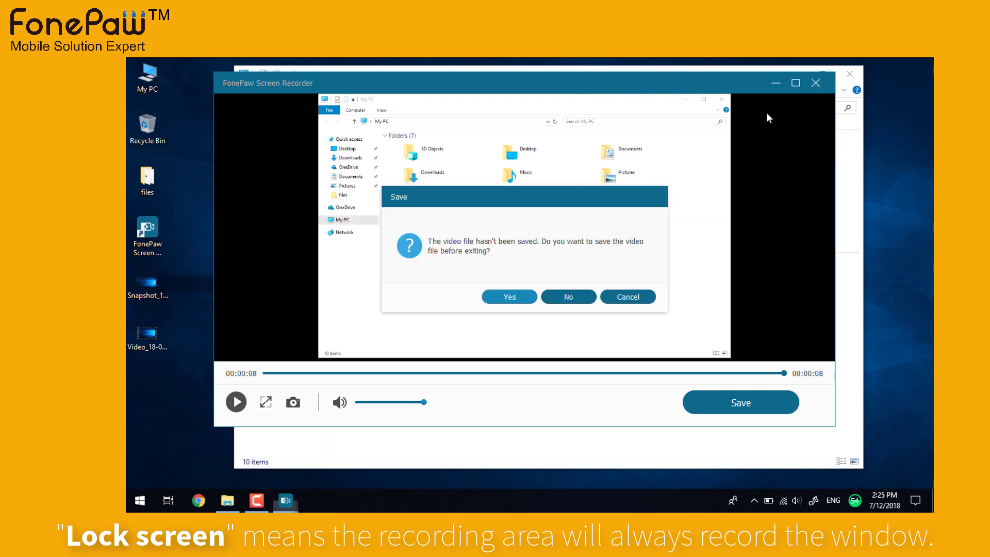
left_click(568, 296)
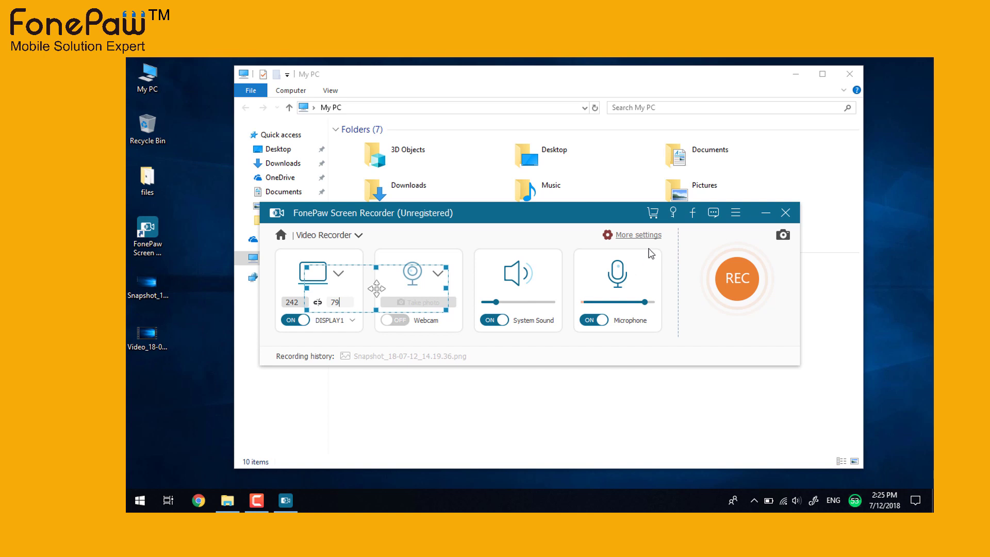
Choose a fixed 1280x720 (720P) capture area, shift it slightly right and up, then start recording
left_click(320, 285)
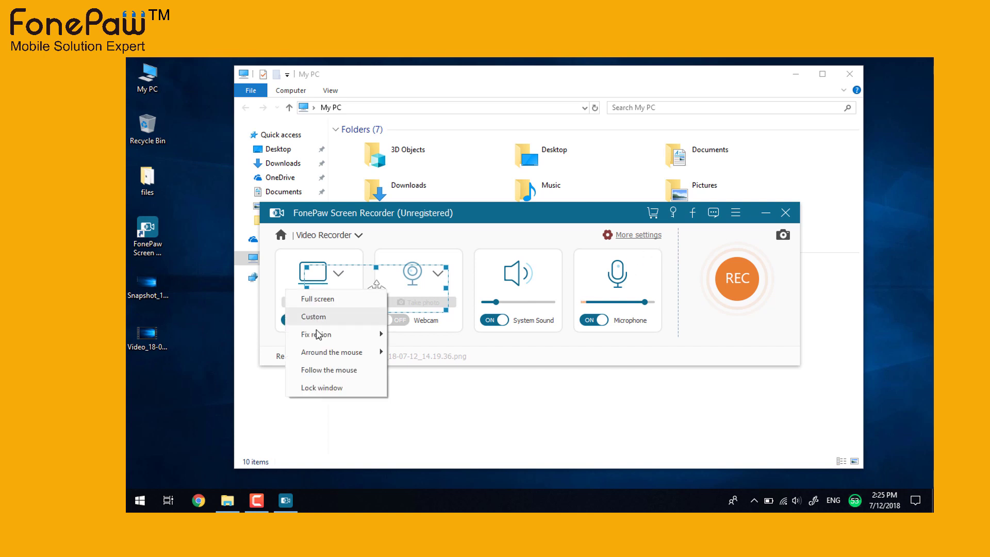
mouse_move(330, 336)
left_click(413, 335)
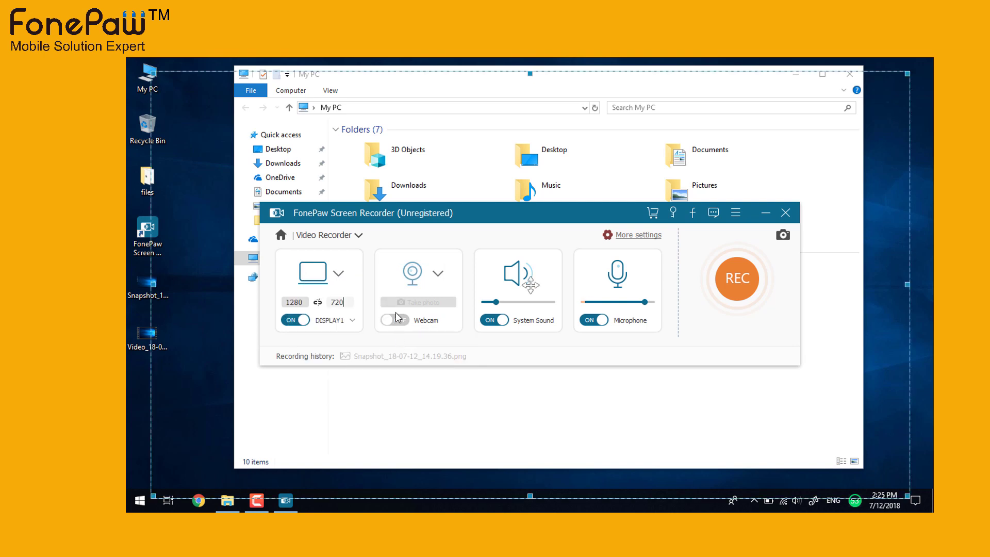
left_click_drag(529, 283, 538, 281)
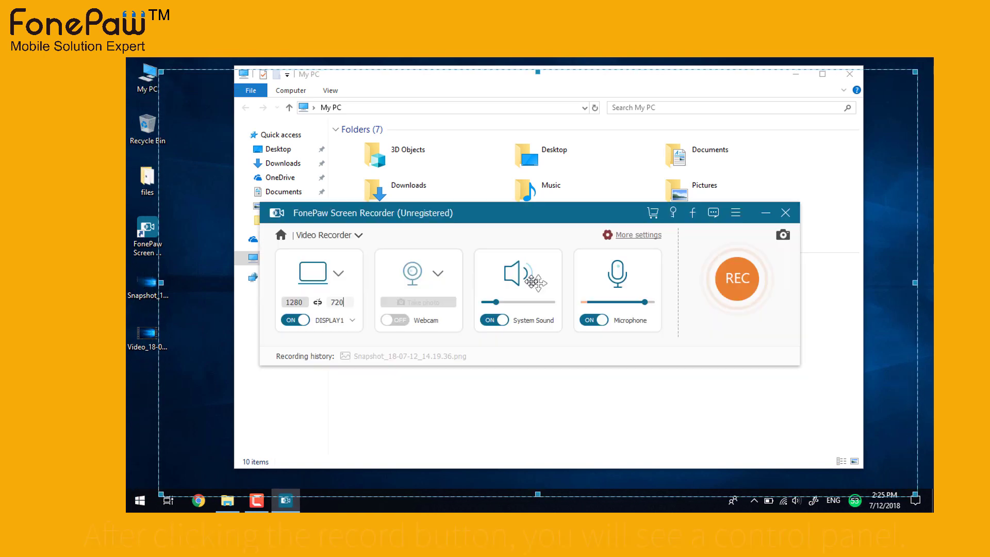
left_click(750, 281)
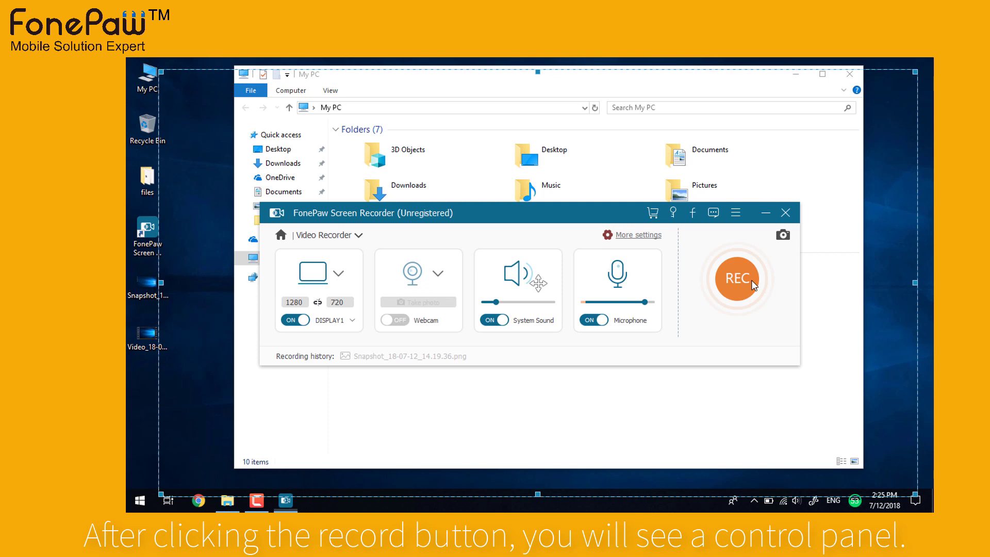
Begin recording and limit the record length to 00:01:04
left_click(679, 331)
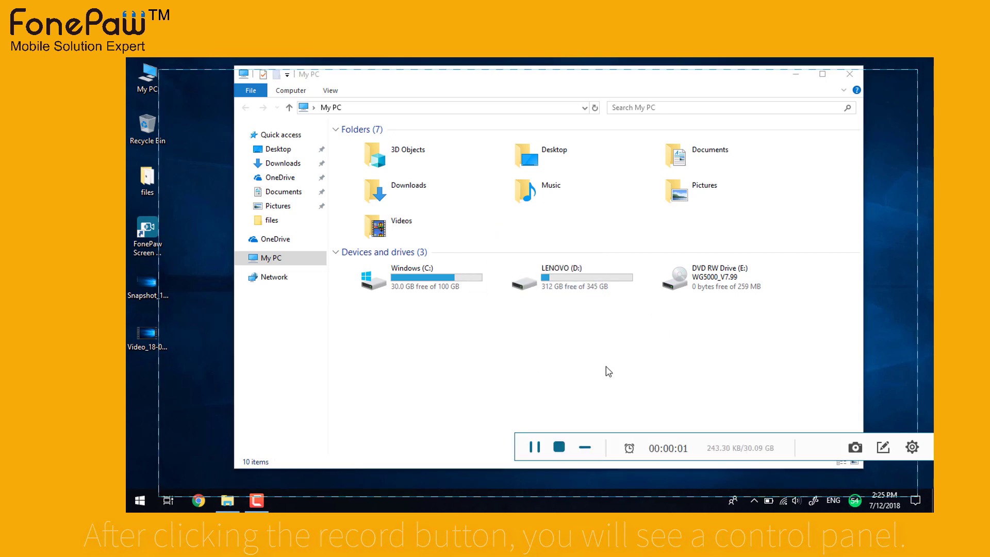
left_click(630, 448)
left_click(567, 439)
left_click(644, 440)
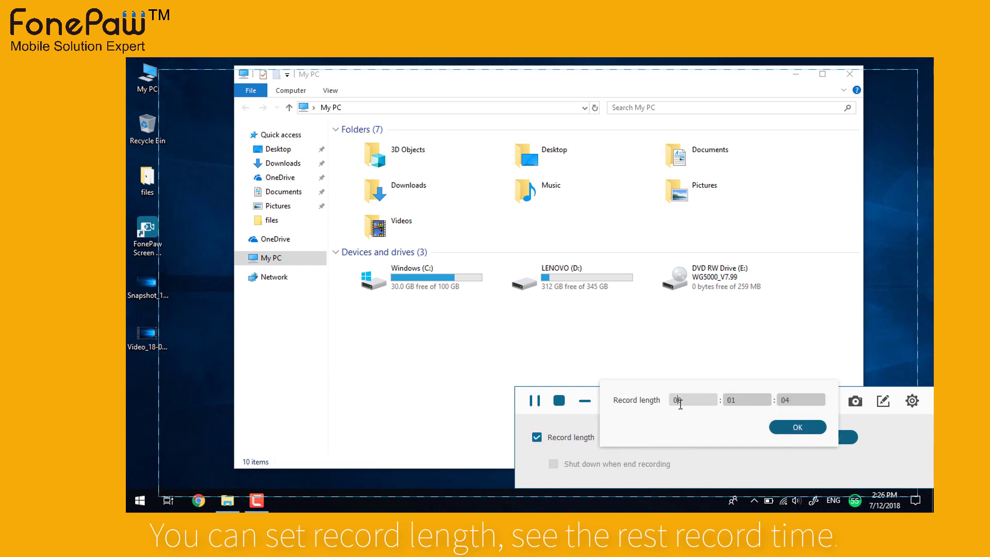
left_click(784, 427)
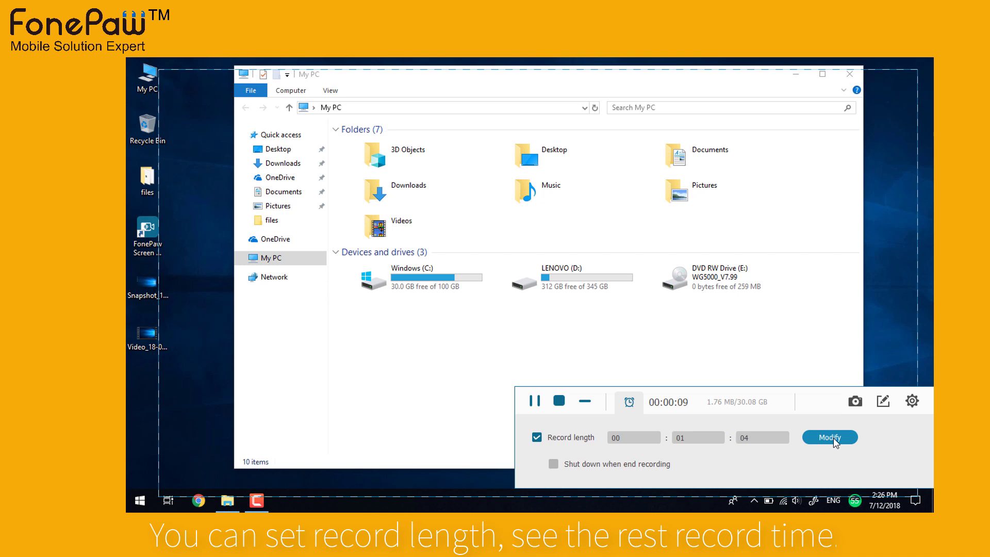
left_click(627, 406)
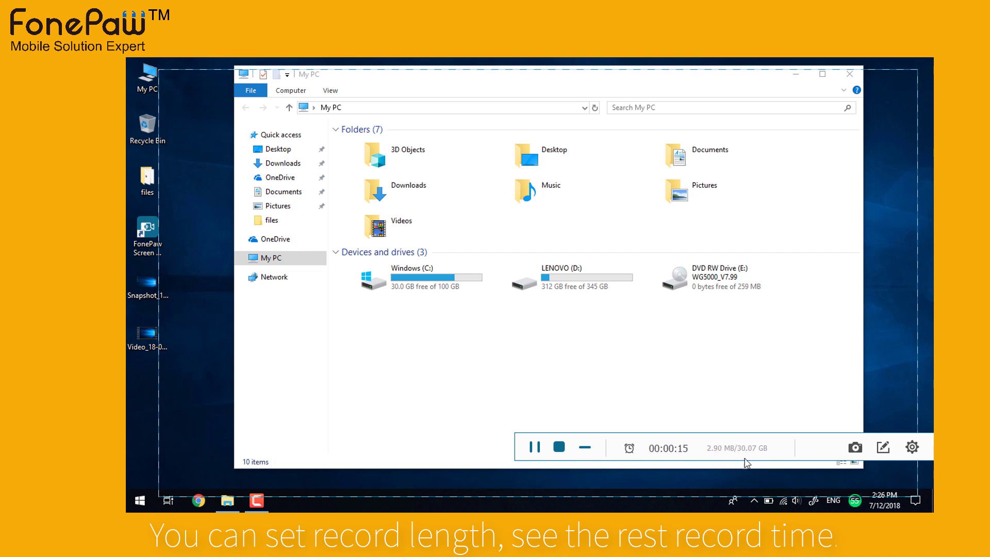
Take a snapshot mid-recording, then check the video and snapshot files on the desktop
left_click(855, 449)
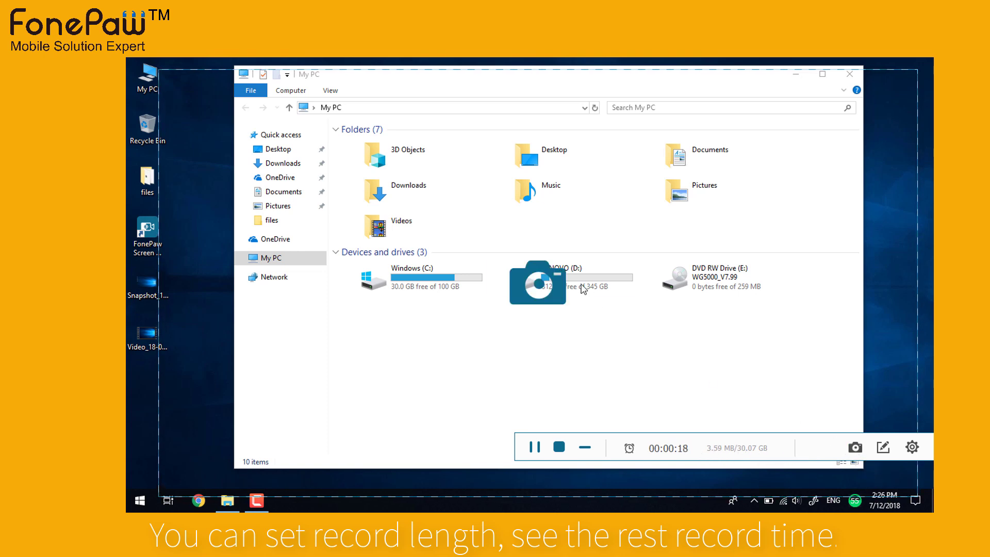
left_click(149, 335)
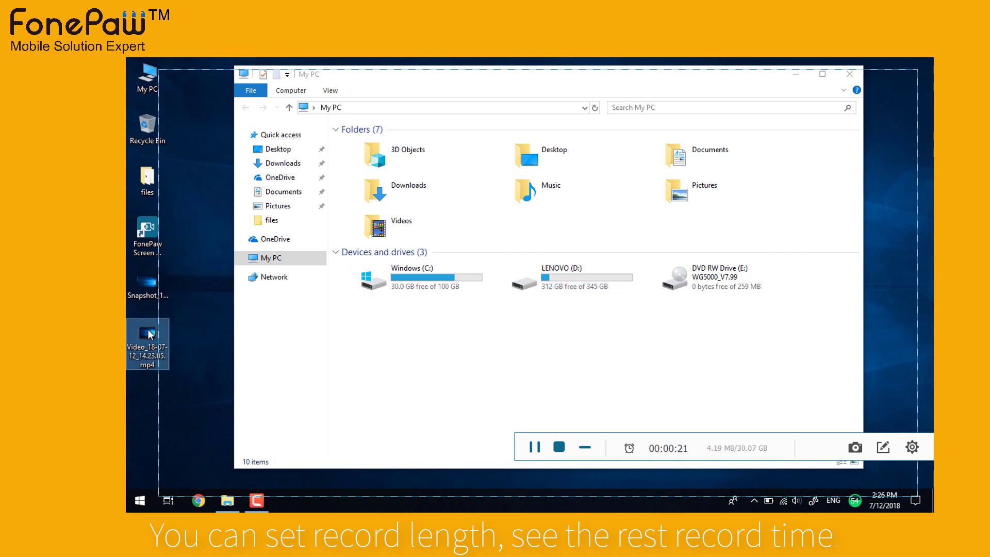
left_click(165, 297)
left_click(202, 333)
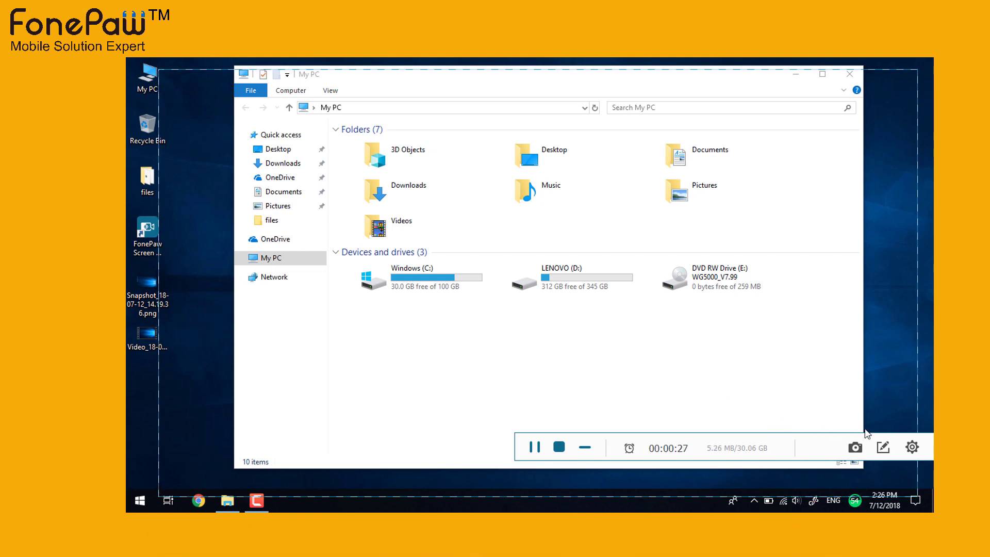
Draw a red ellipse around the LENOVO (D:) drive
left_click(884, 447)
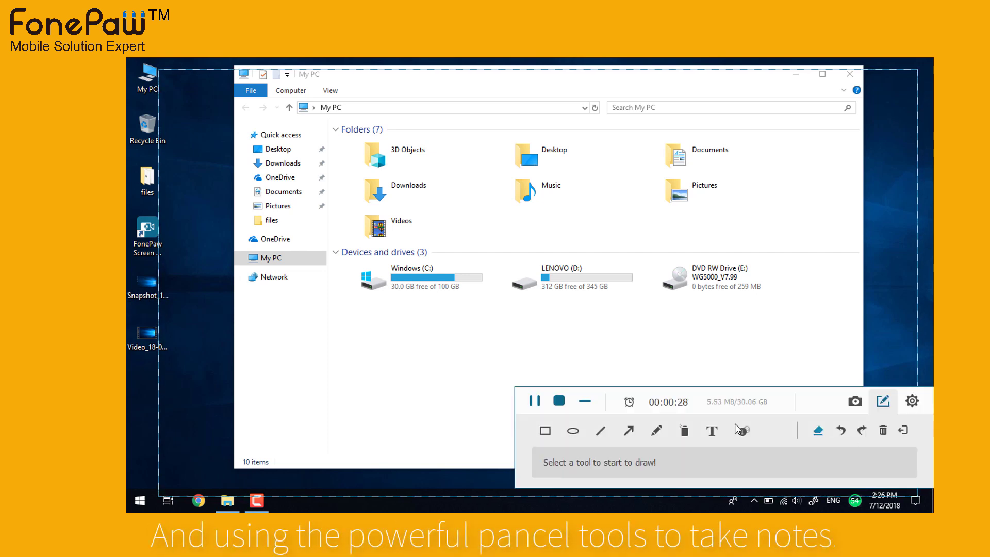
left_click(572, 431)
left_click_drag(496, 247, 660, 317)
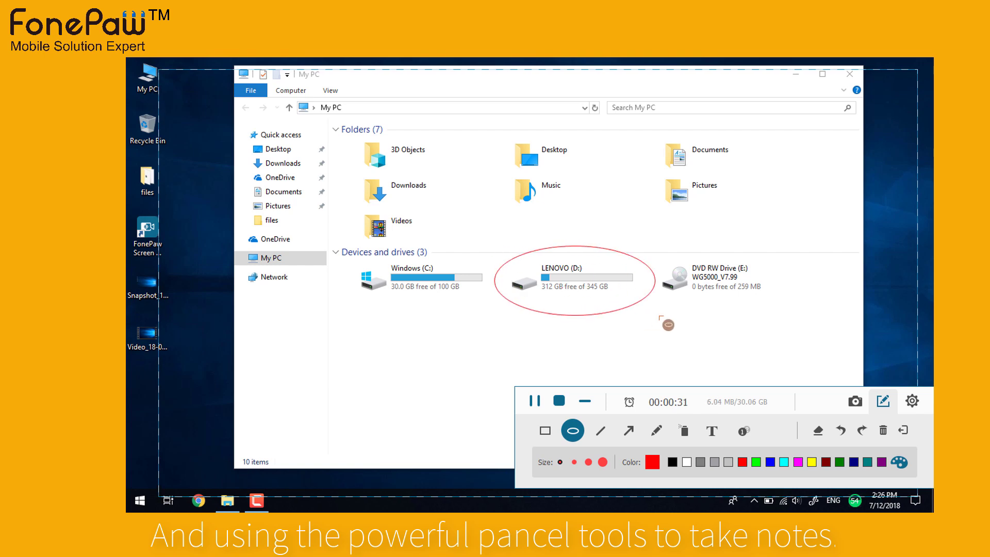
Place green numbered markers 1–6 beside drives and folders, enlarging later ones, then erase everything
left_click(756, 462)
left_click(745, 432)
left_click(681, 260)
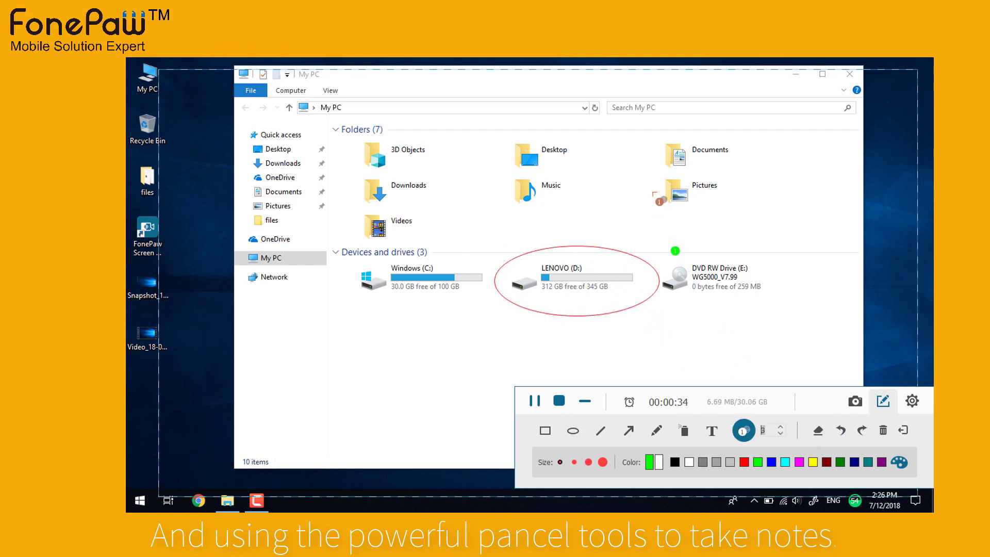
left_click(653, 191)
left_click(649, 162)
left_click(603, 462)
left_click(356, 183)
left_click(491, 187)
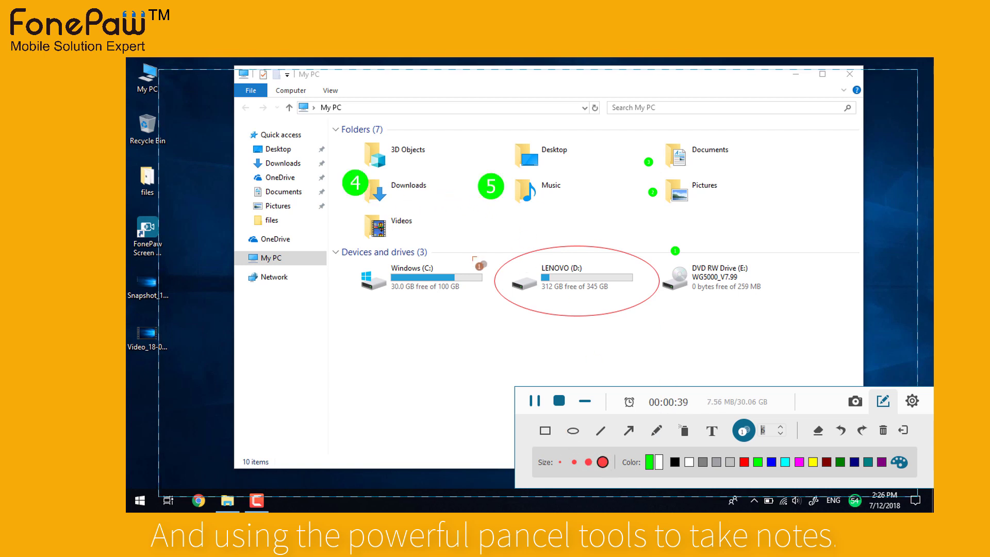
left_click(352, 227)
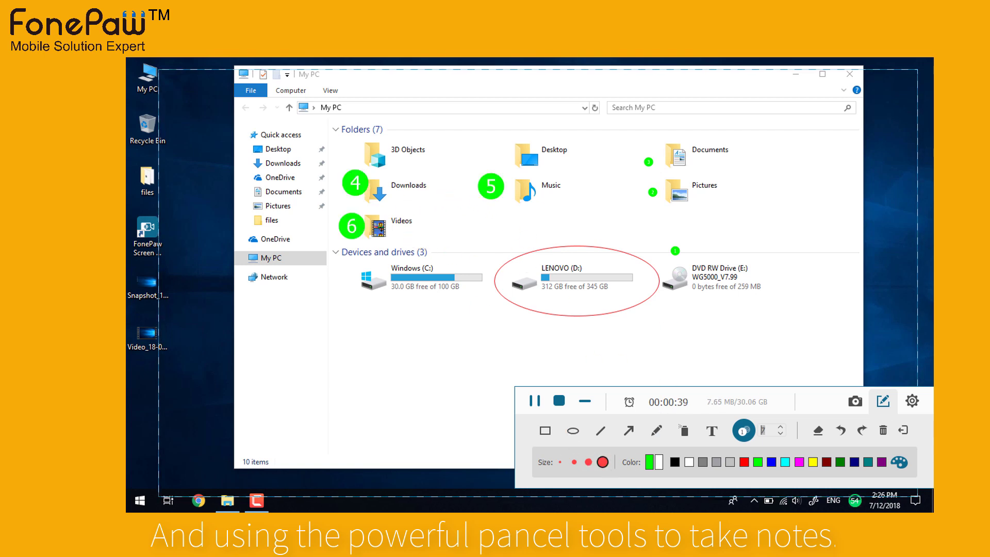
left_click(888, 434)
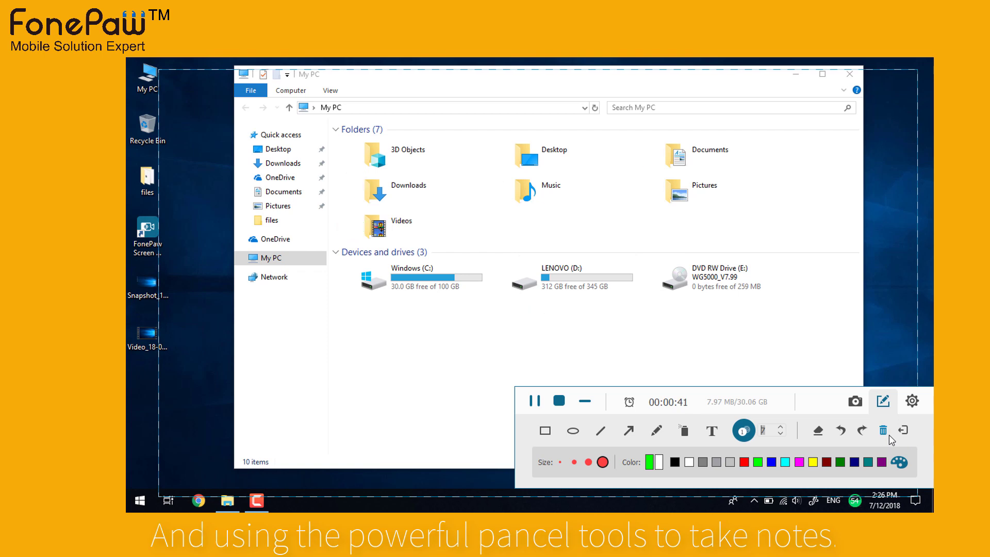
Raise the speaker volume slightly in the webcam and sound settings
left_click(884, 402)
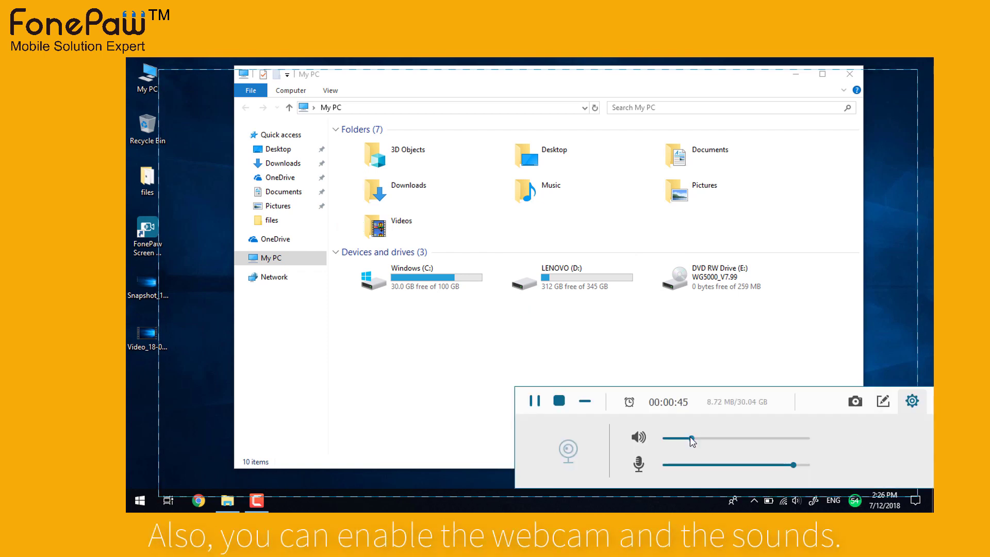
left_click_drag(691, 438, 708, 438)
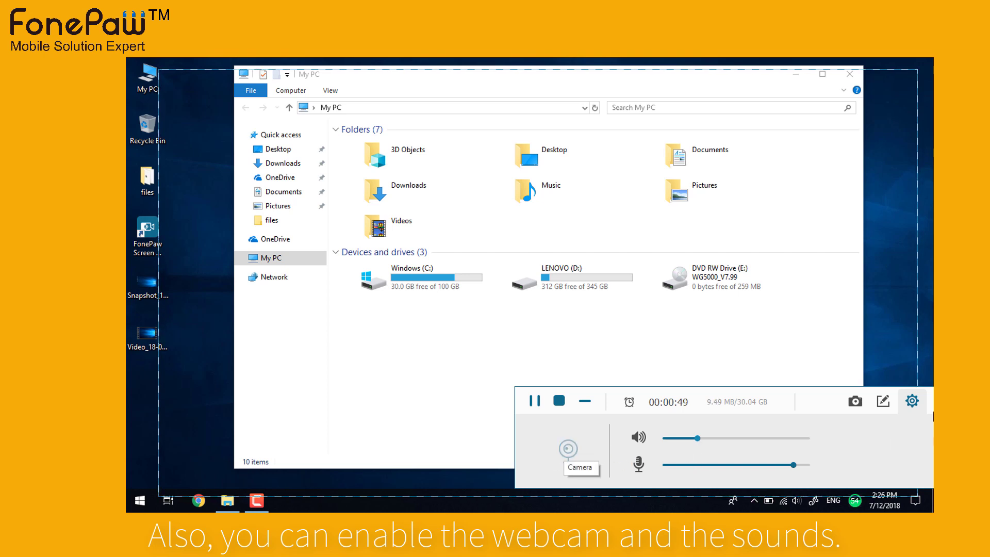
left_click(912, 402)
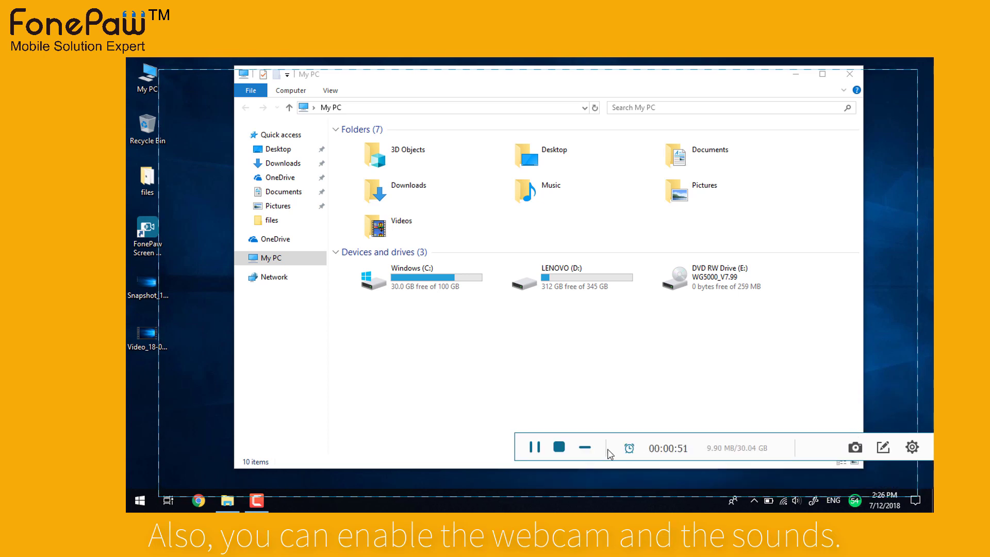
Stop recording, play the preview, and save the 53-second clip to the default FonePaw folder
left_click(559, 448)
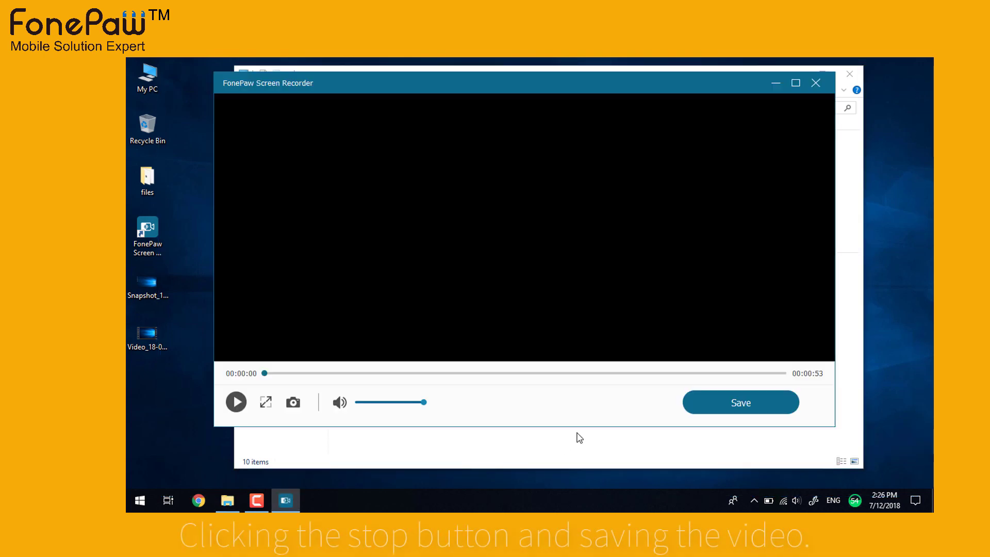
left_click(245, 401)
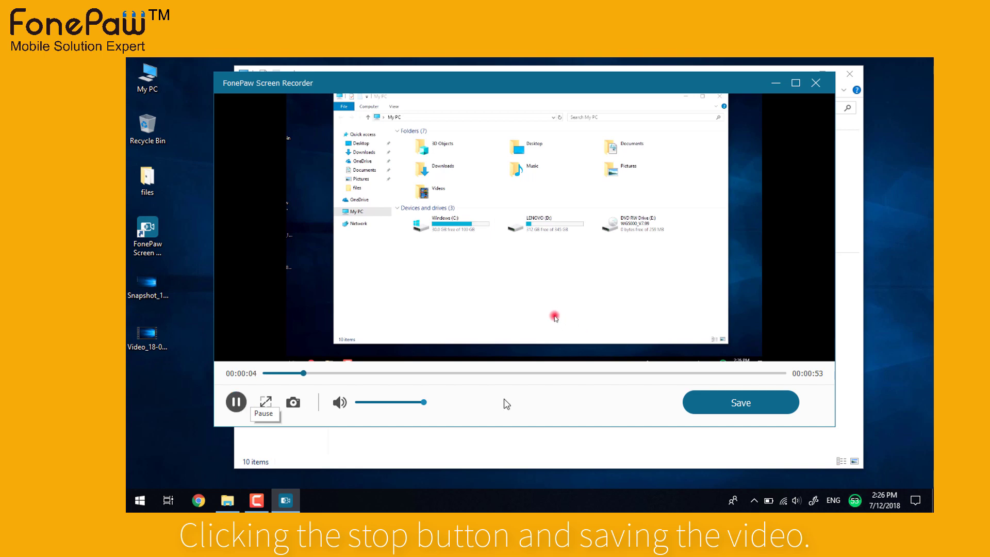
left_click(737, 405)
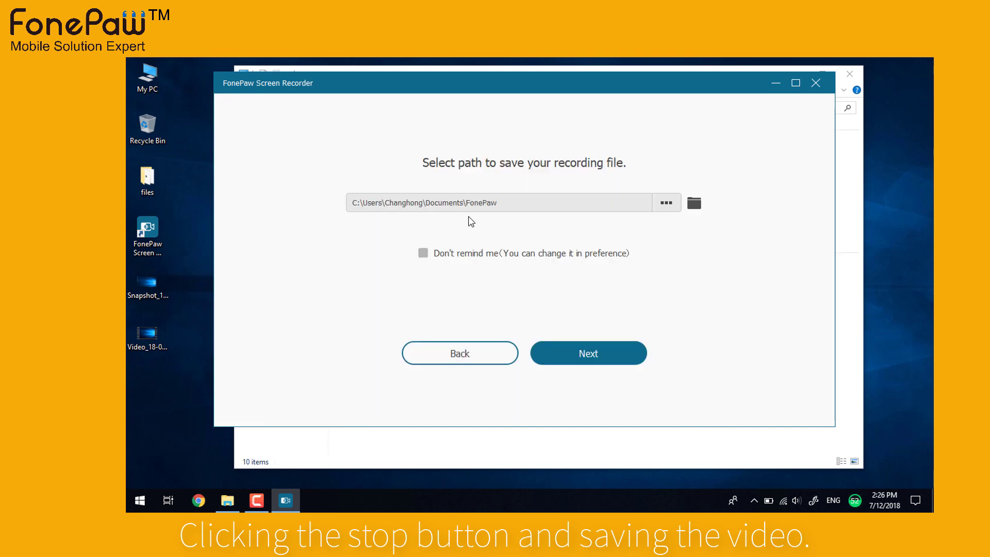
left_click(582, 366)
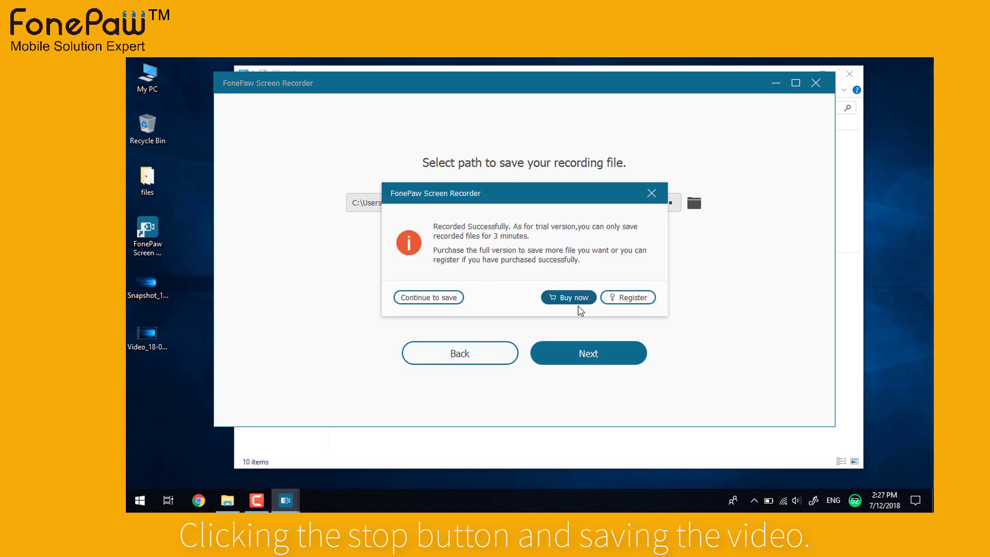
left_click(436, 299)
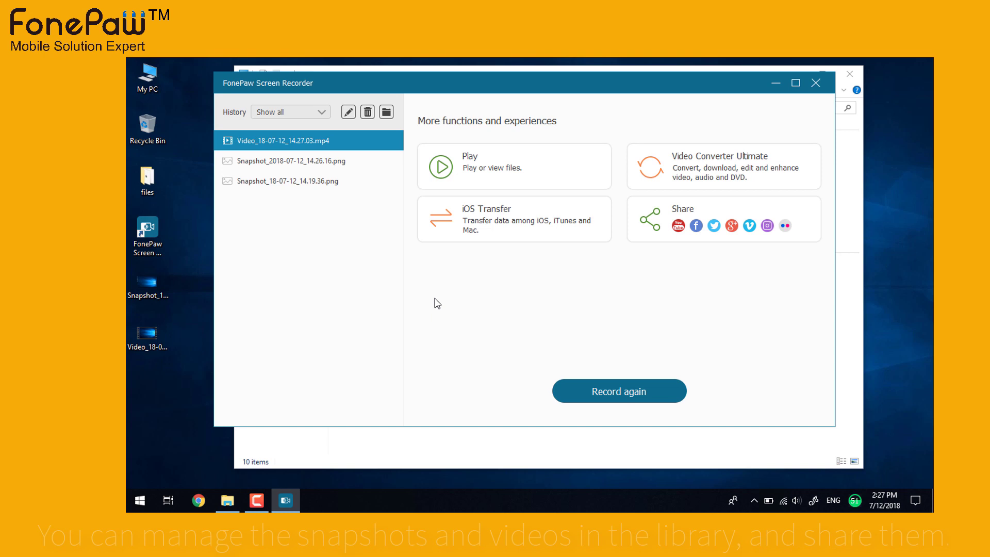
Select each library item in turn: both PNG snapshots and the saved video
left_click(310, 166)
left_click(298, 189)
left_click(288, 161)
left_click(281, 140)
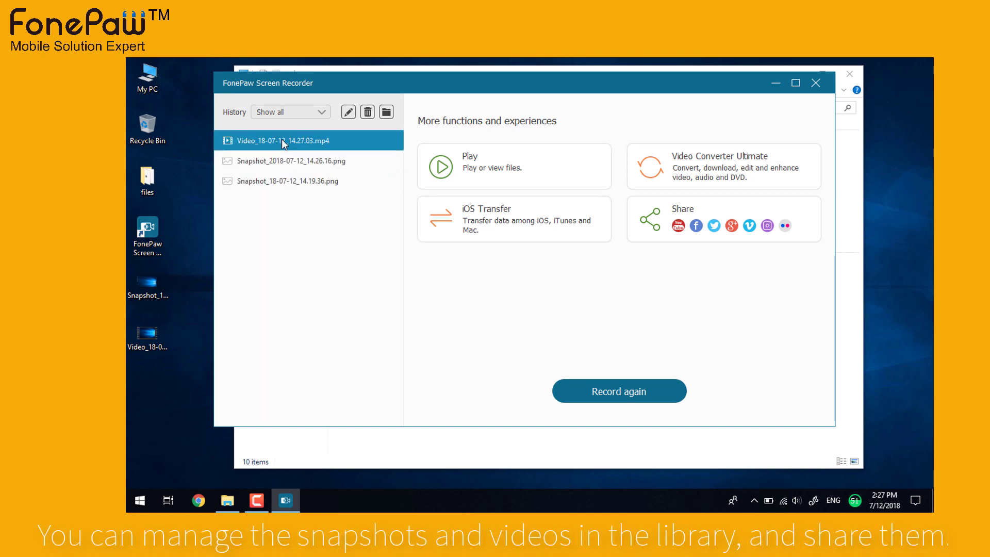
View the right-click Play/Rename/Delete/Open folder options for the newer snapshot and the video
left_click(306, 156)
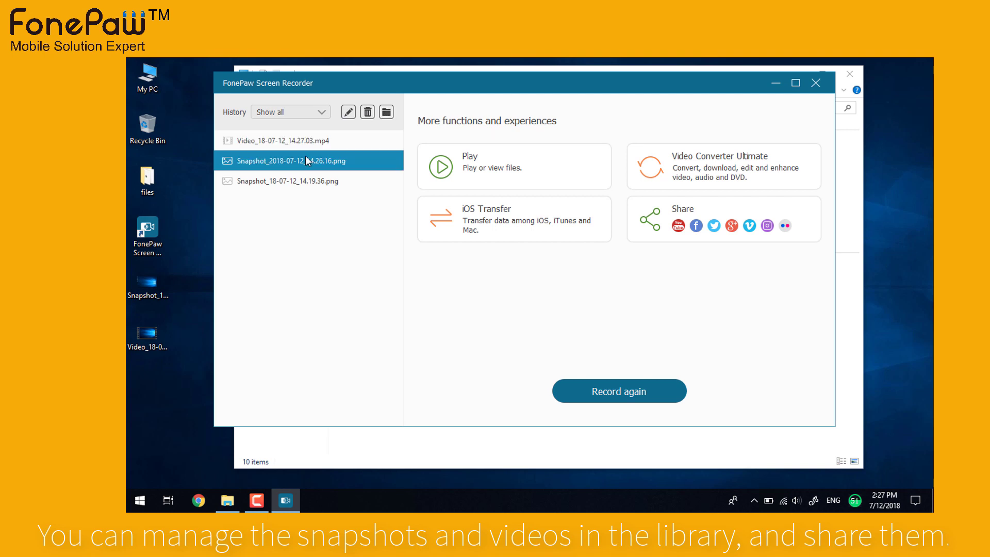
right_click(305, 156)
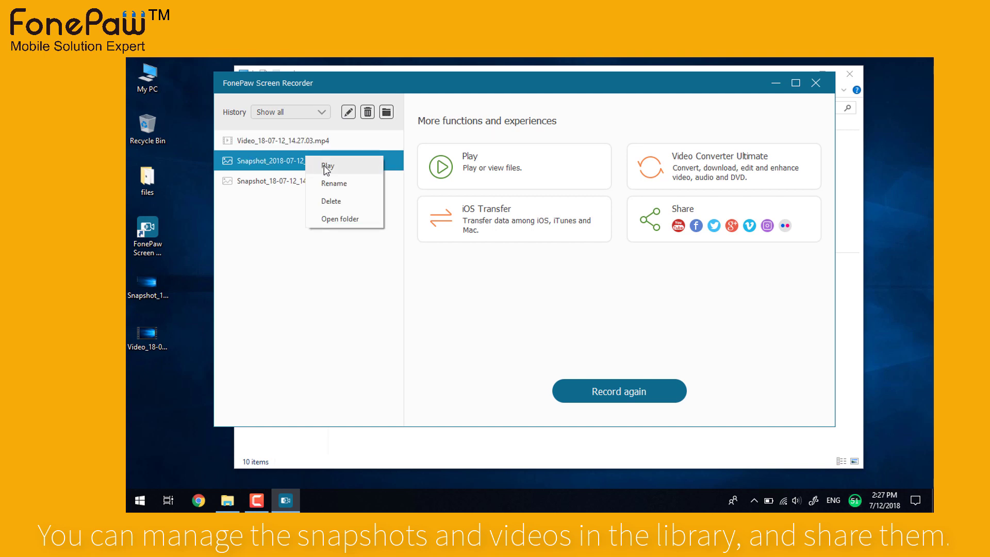
left_click(298, 140)
right_click(298, 140)
left_click(268, 164)
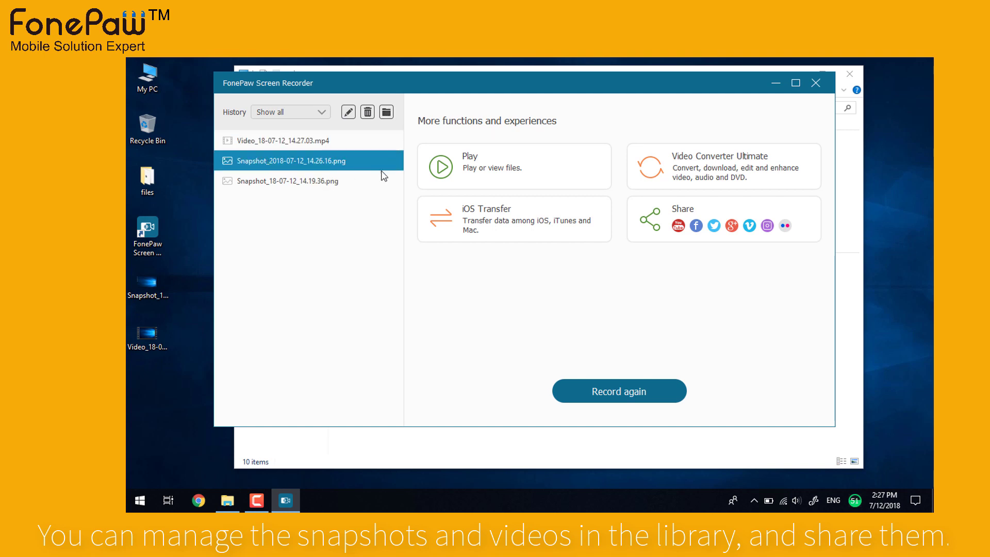